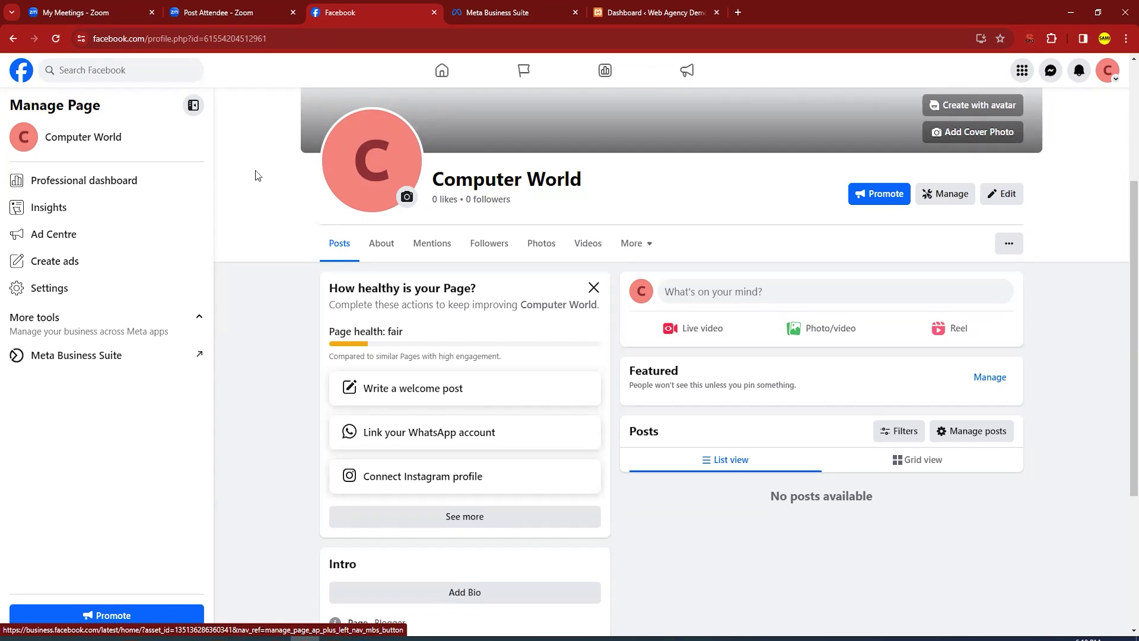
Switch to Meta Business Suite and open Ads Manager from its full set of tools.
left_click(505, 8)
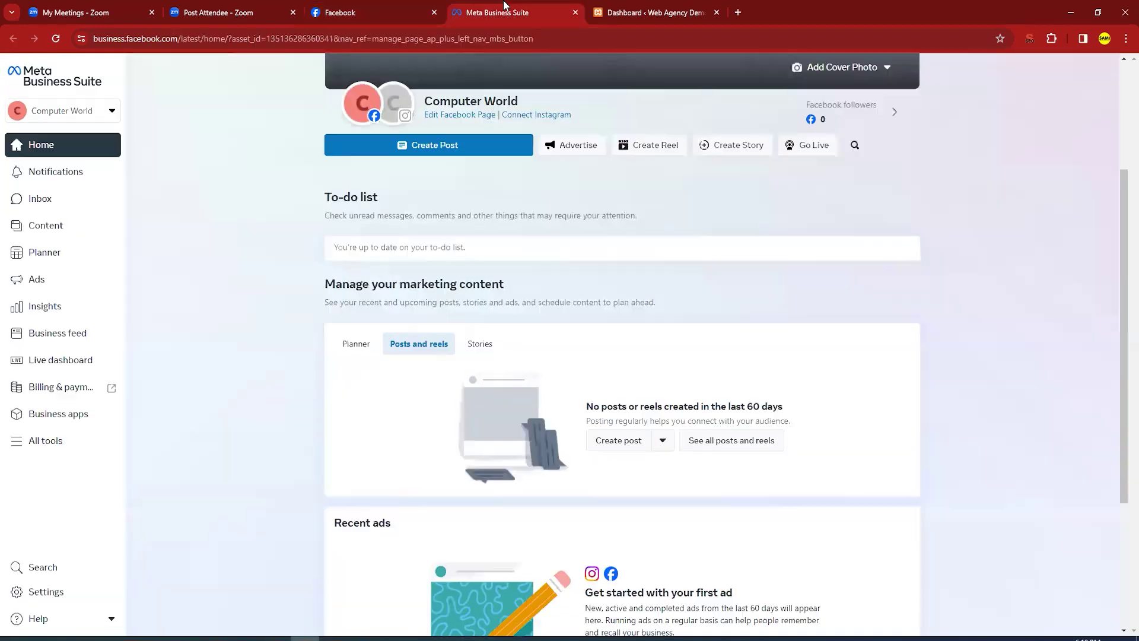
left_click(56, 444)
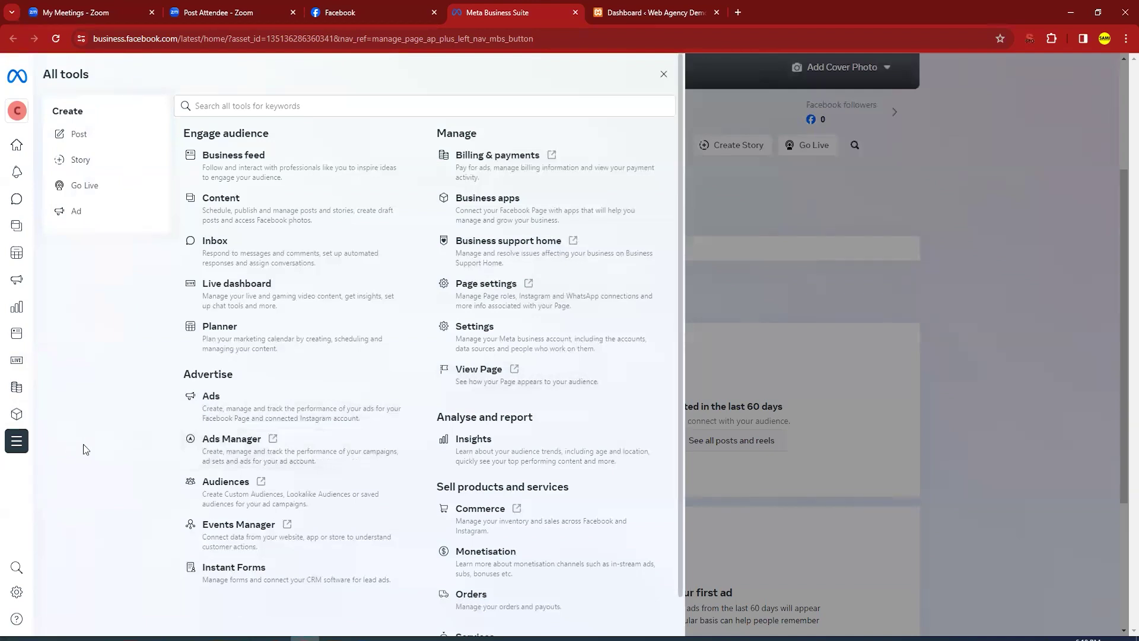
left_click(200, 454)
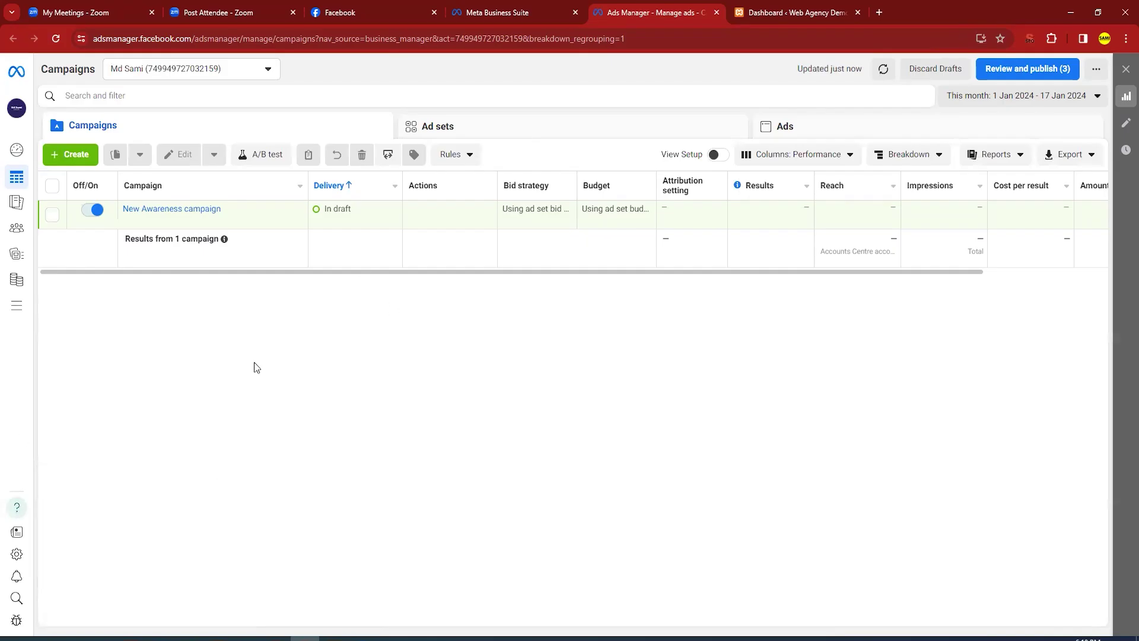
Delete the draft New Awareness campaign from the campaigns list and confirm the deletion.
left_click(74, 157)
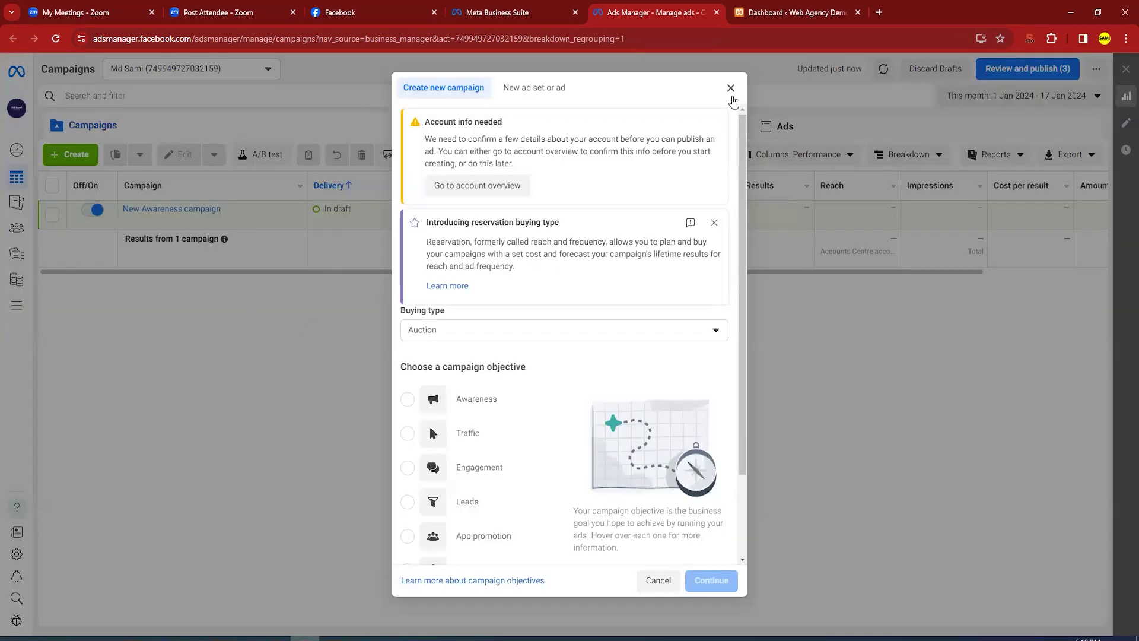
left_click(729, 93)
left_click(93, 210)
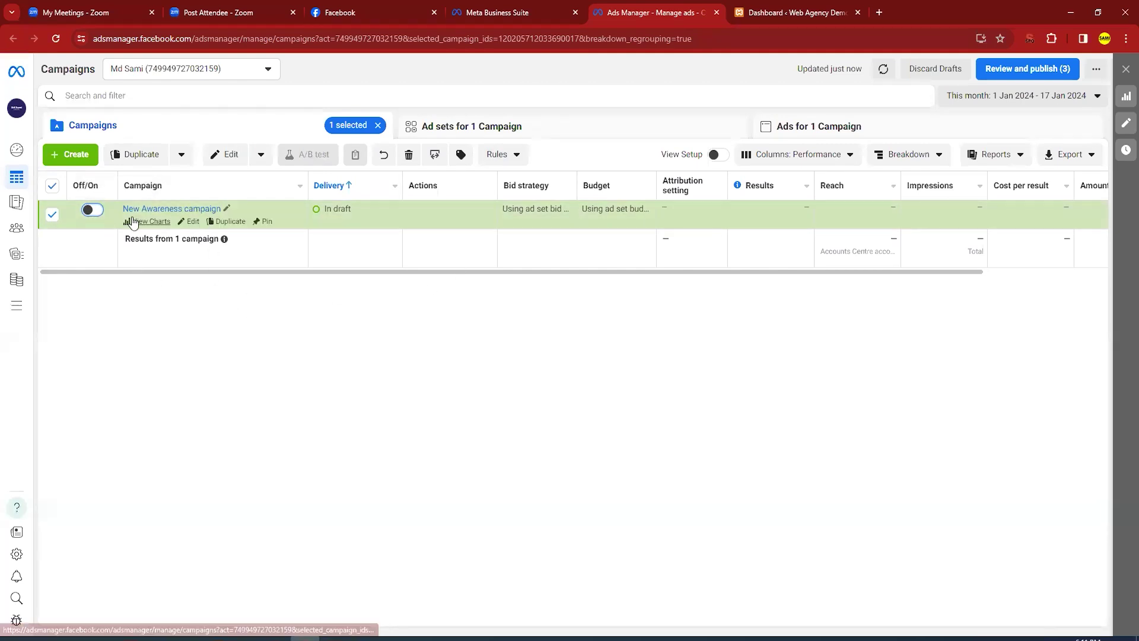
left_click(409, 154)
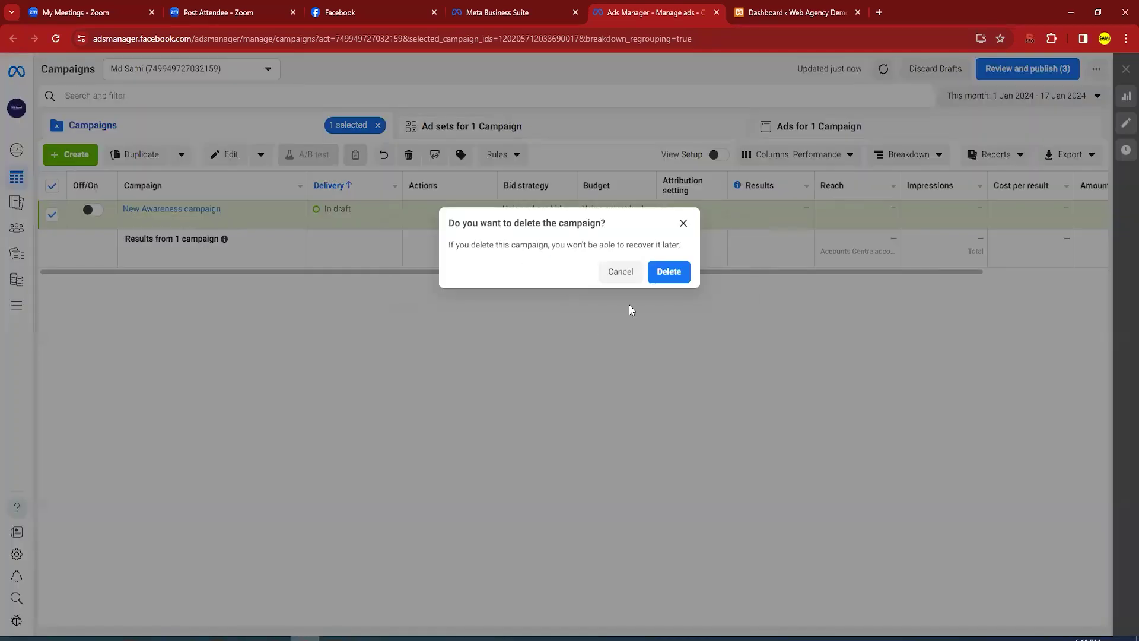
left_click(669, 270)
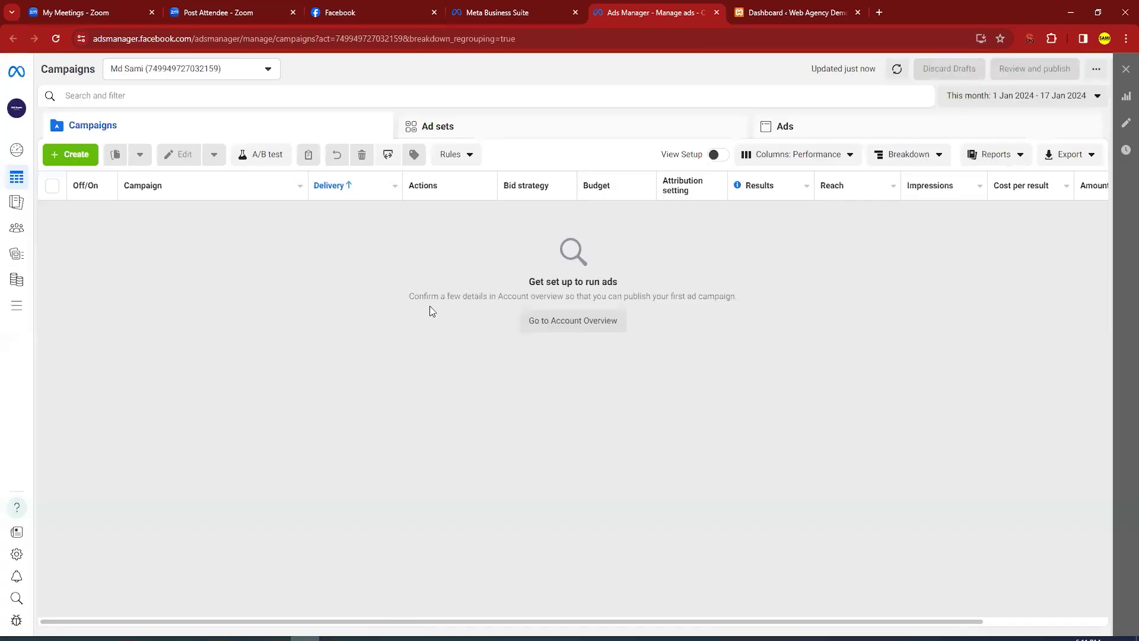
Create a new campaign with the Sales objective using the Manual sales campaign setup.
left_click(72, 158)
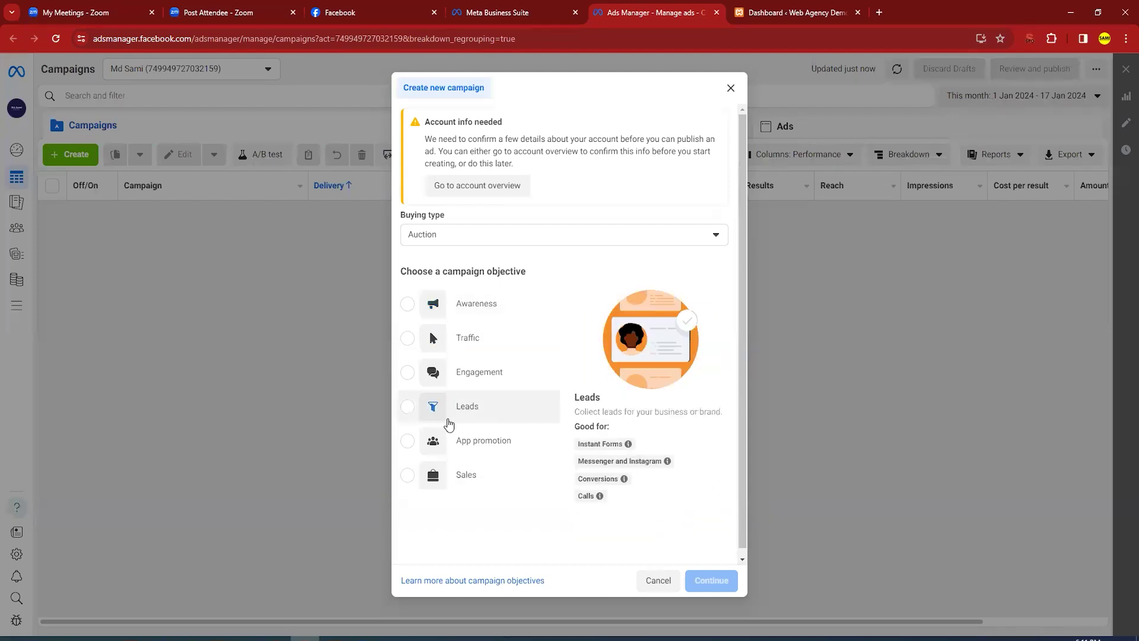
left_click(477, 485)
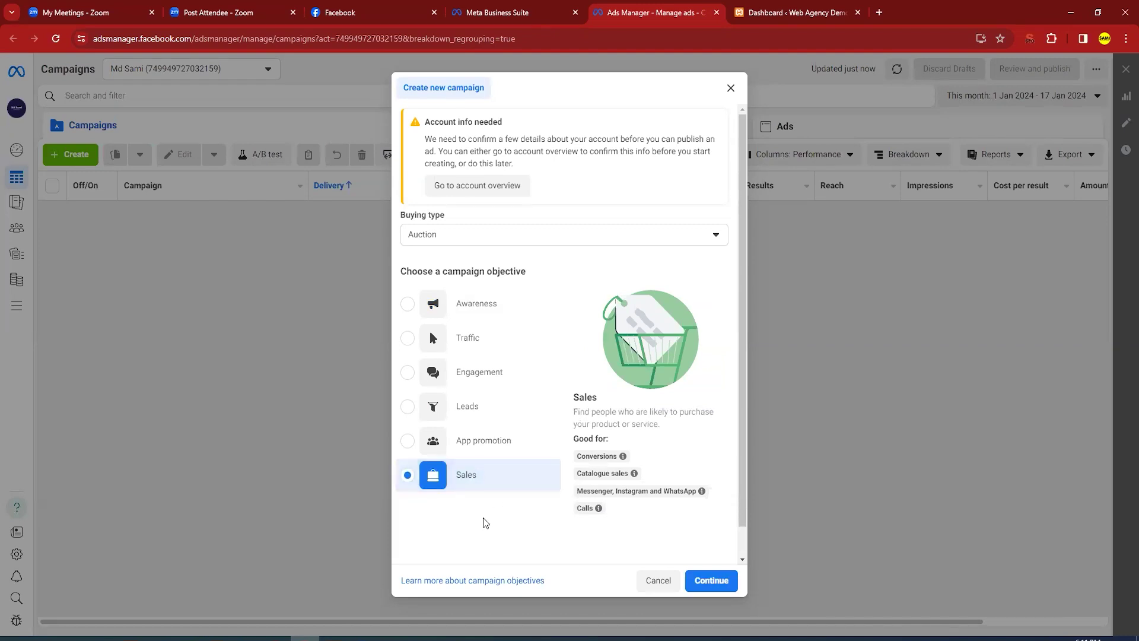
left_click(719, 577)
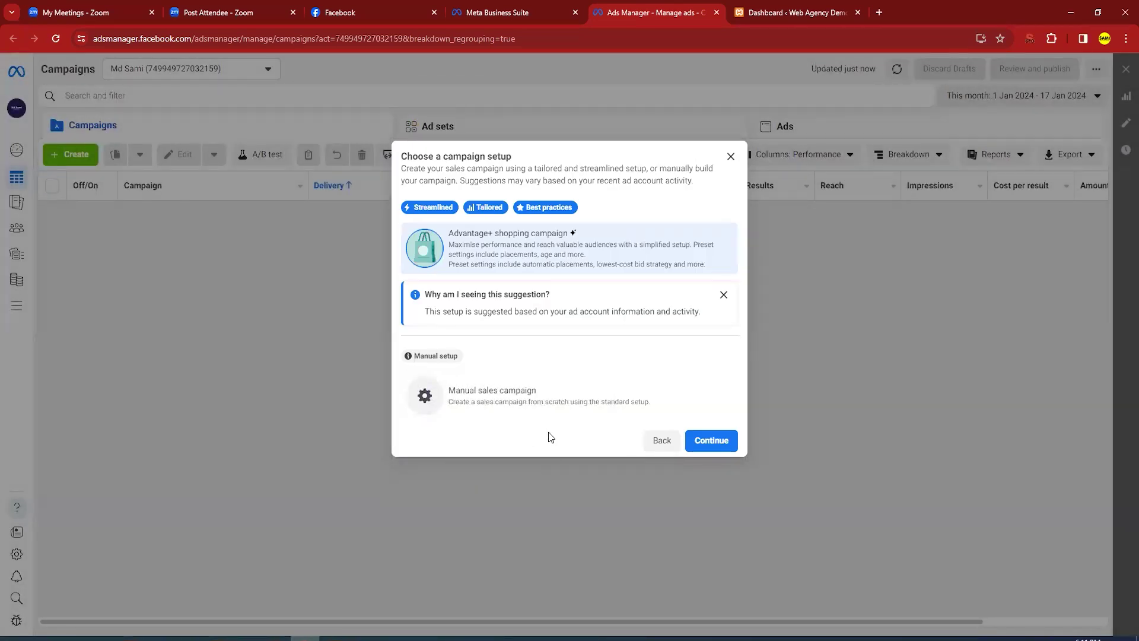
left_click(509, 402)
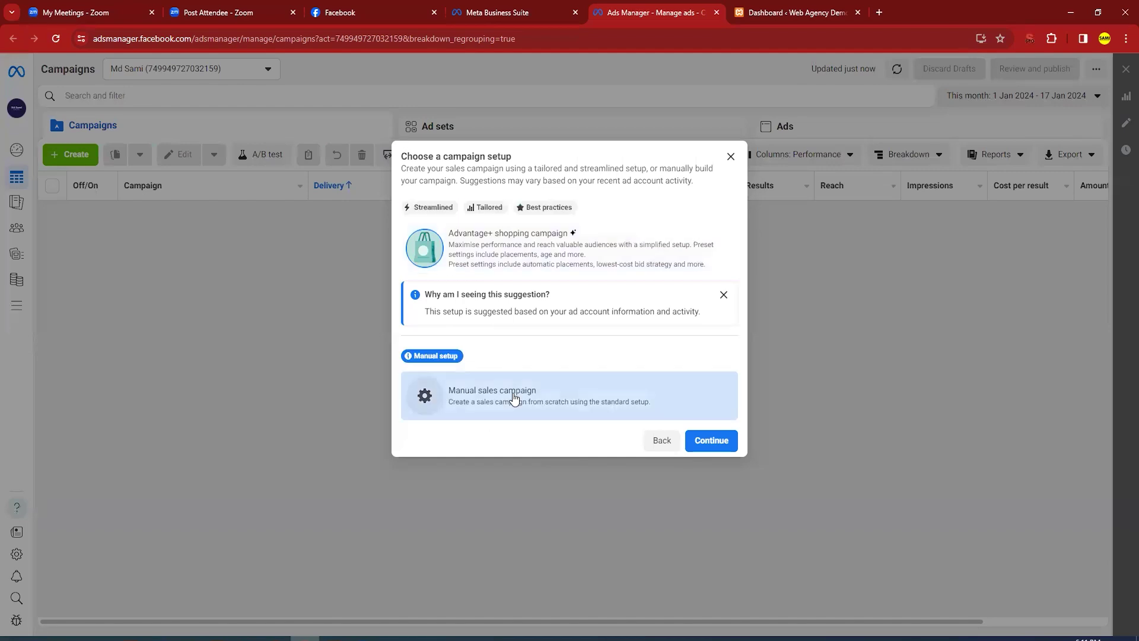
left_click(714, 445)
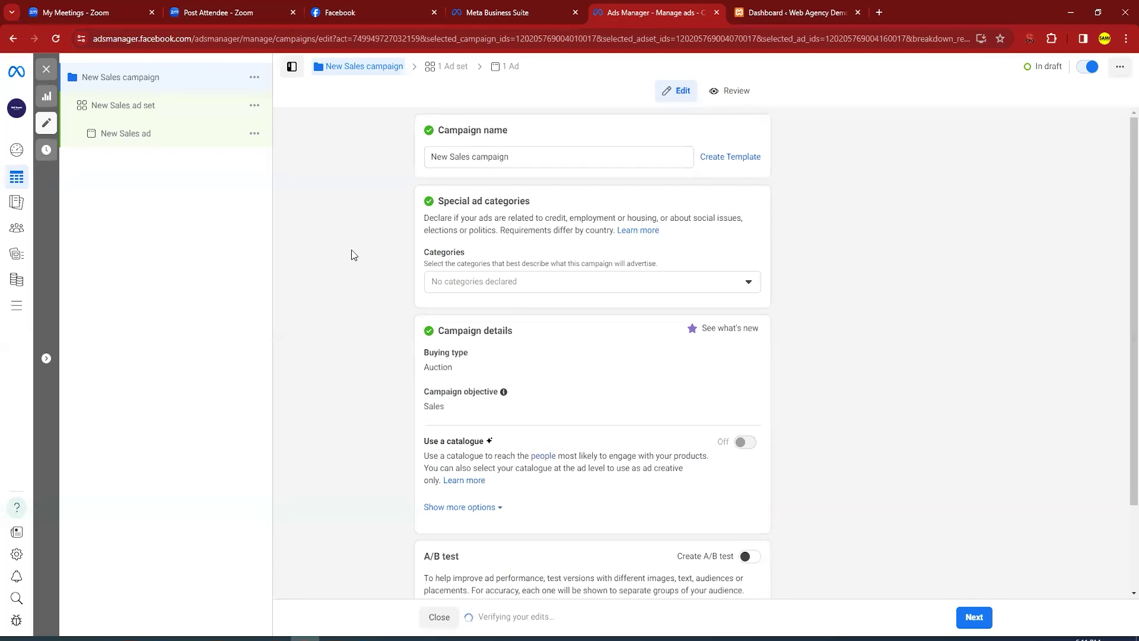
Continue to the ad set and set its performance goal to Maximise daily unique reach.
left_click(973, 617)
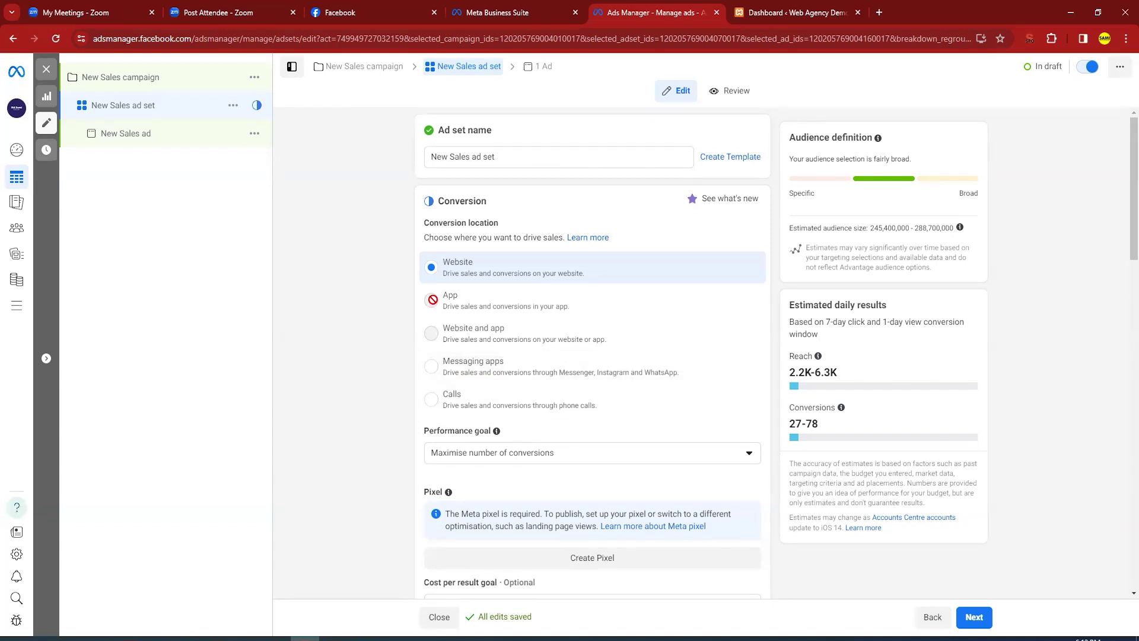
mouse_move(432, 299)
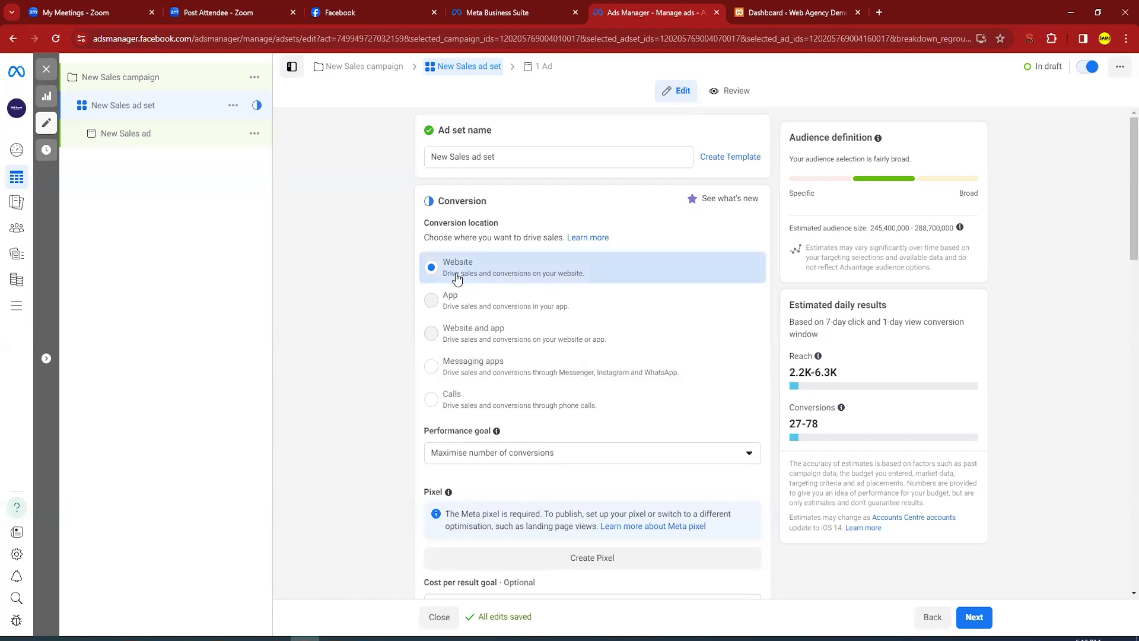
scroll(362, 407, "down", 2)
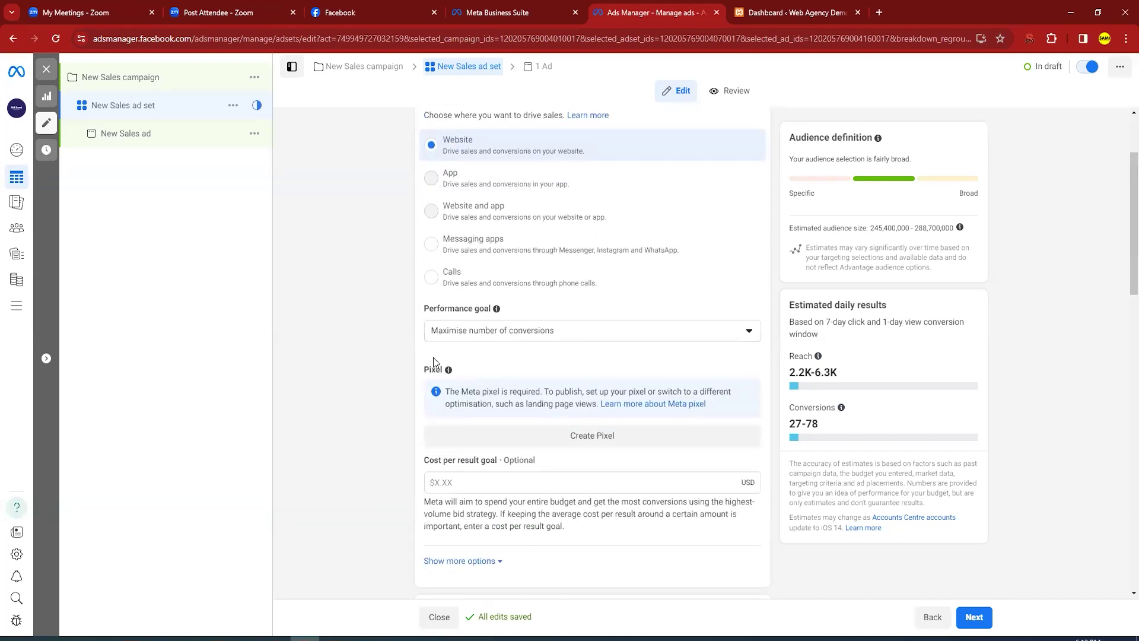
left_click(734, 335)
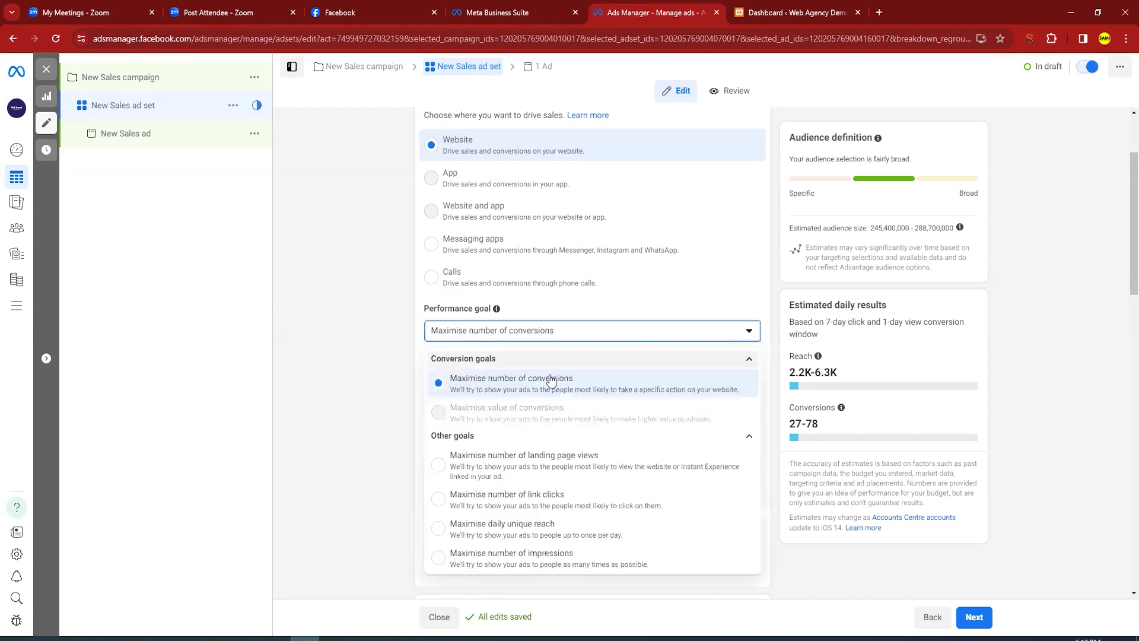
scroll(522, 469, "down", 2)
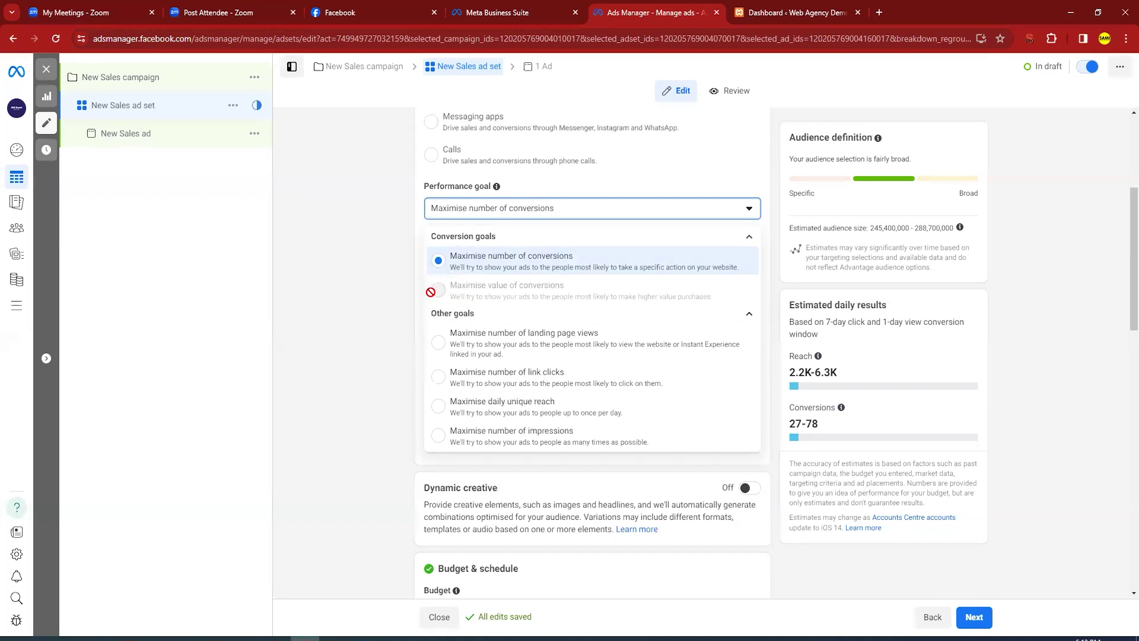
scroll(428, 344, "up", 1)
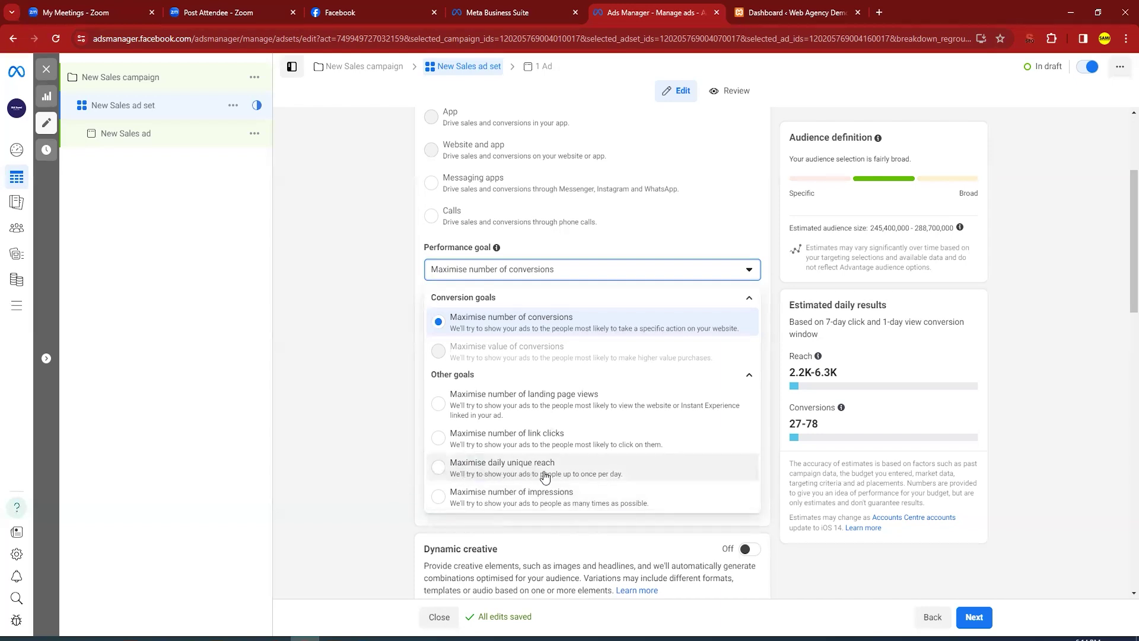
left_click(442, 473)
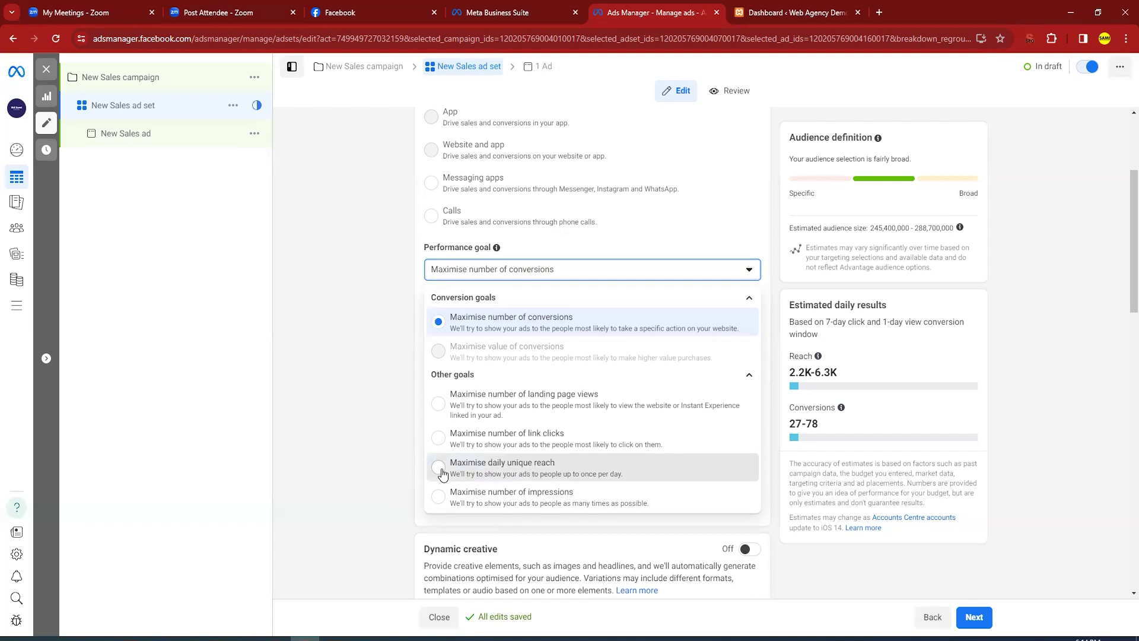
Examine the budget type options and the daily budget amount in the ad set's budget section.
scroll(392, 333, "down", 5)
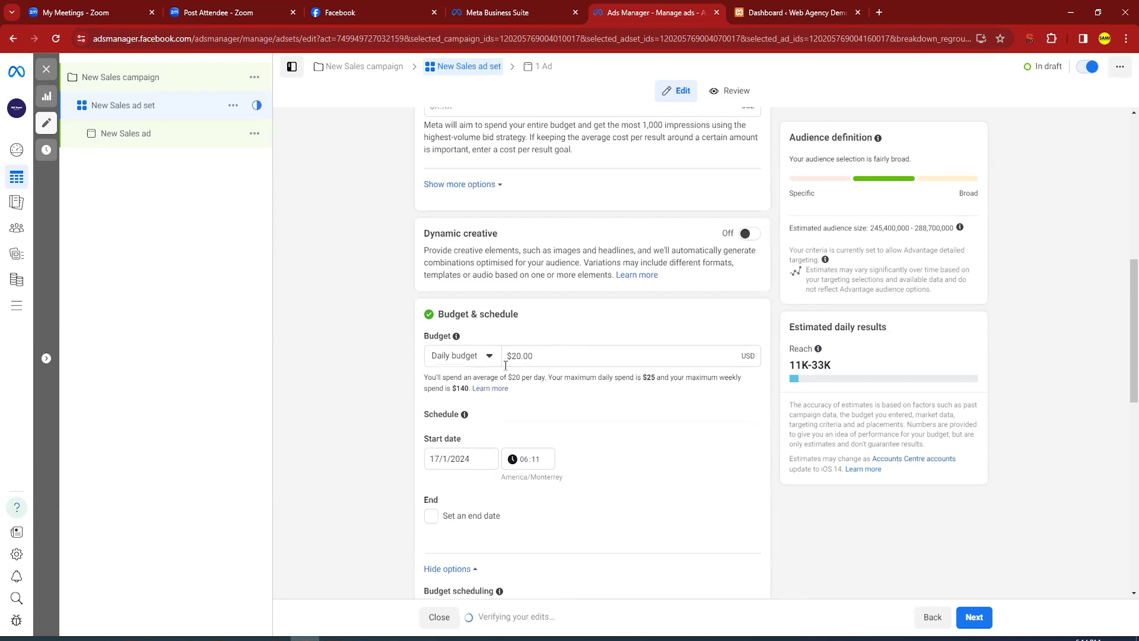
left_click(481, 358)
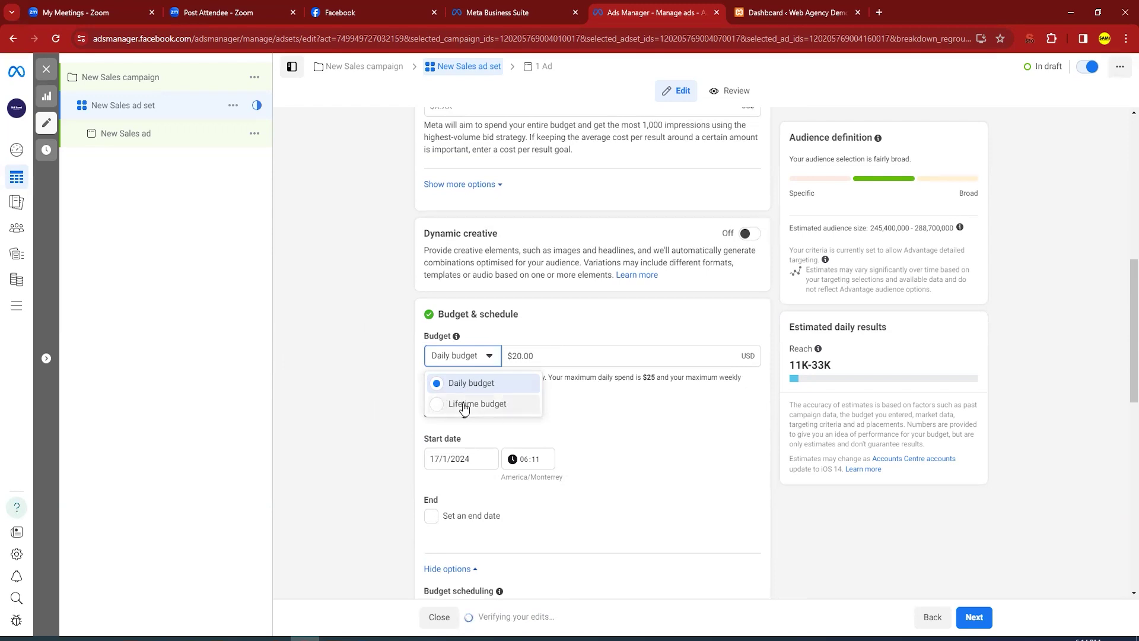
left_click(377, 368)
left_click(481, 358)
left_click(569, 370)
left_click(574, 356)
key("ctrl+a")
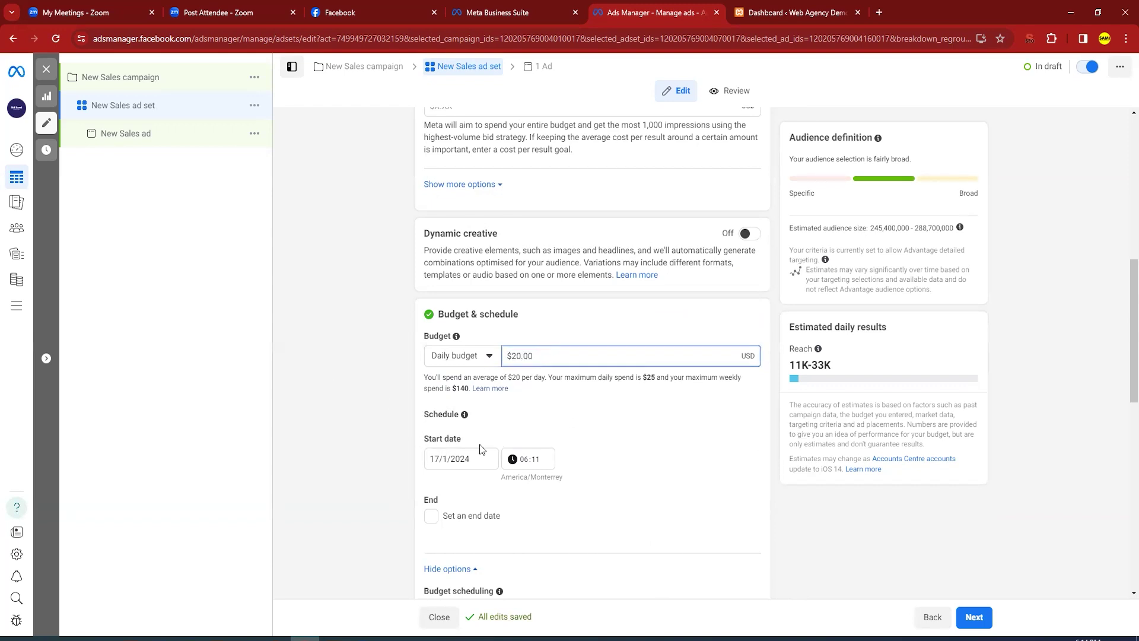
Enable an end date for the ad set's schedule and set it to 24/1/2024.
scroll(458, 462, "down", 2)
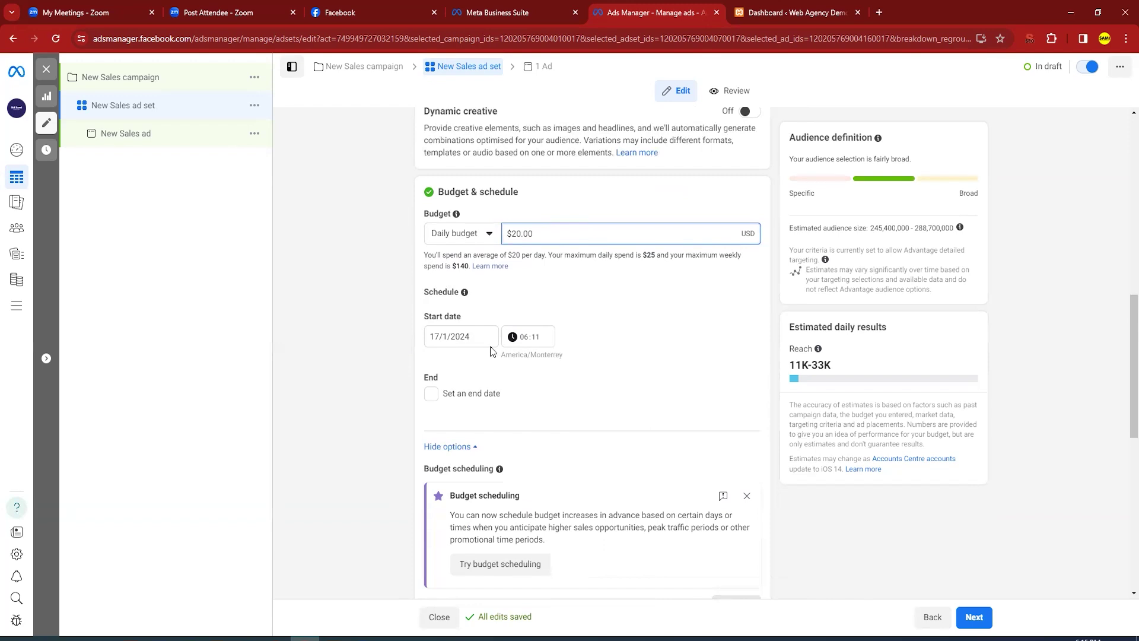
left_click(427, 395)
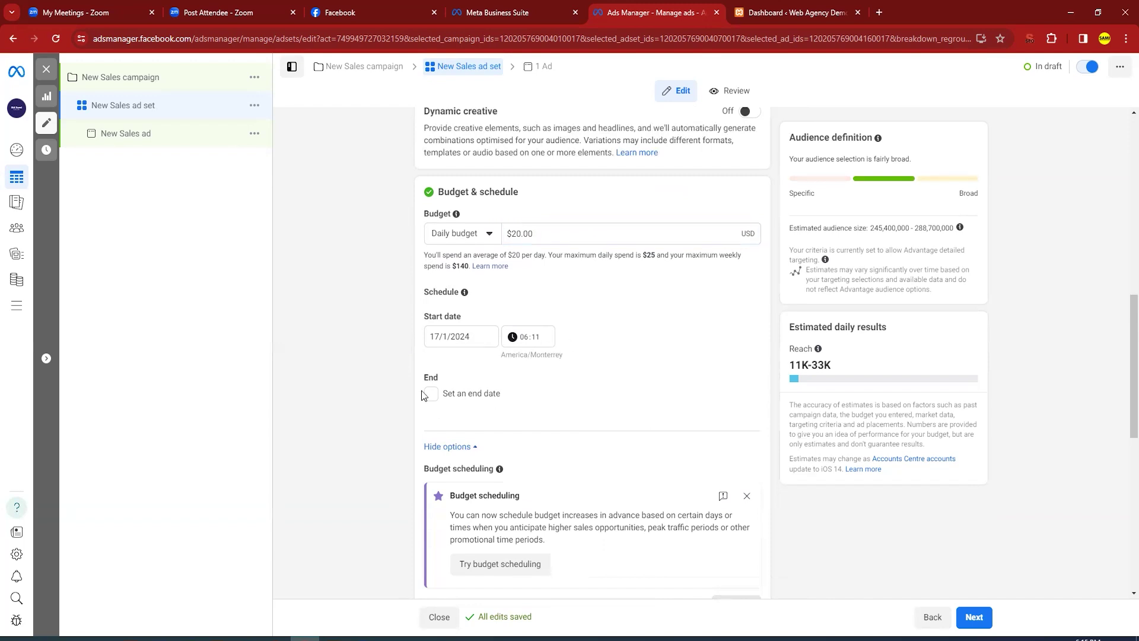
left_click(454, 418)
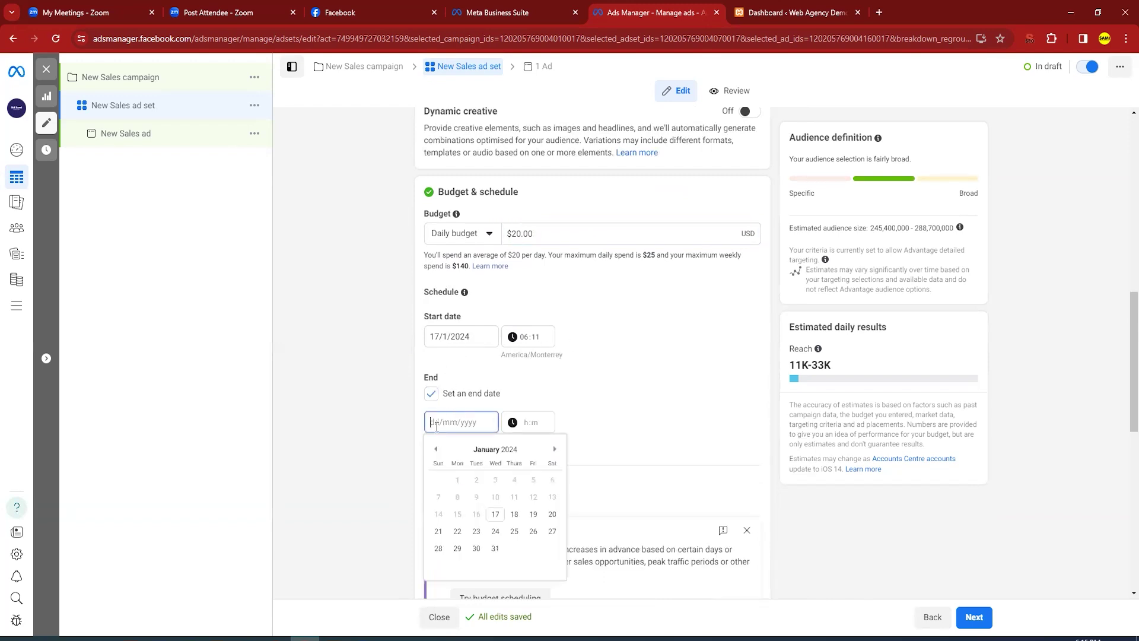
left_click(495, 531)
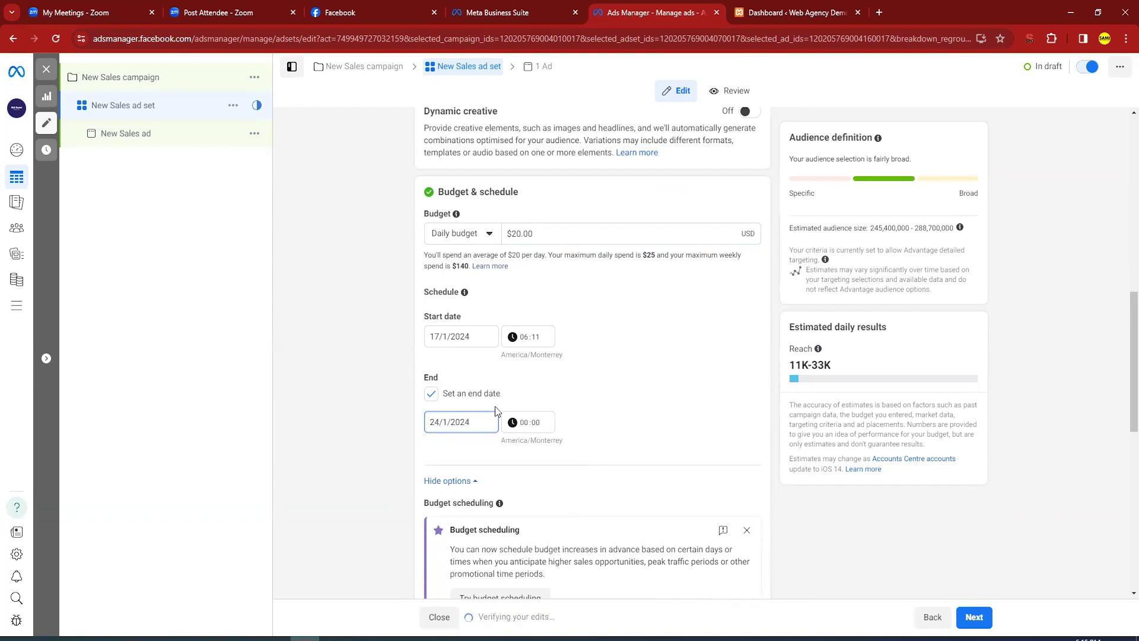
Dismiss the budget scheduling tip and review the schedule, budget scheduling and ad scheduling settings.
scroll(497, 411, "down", 5)
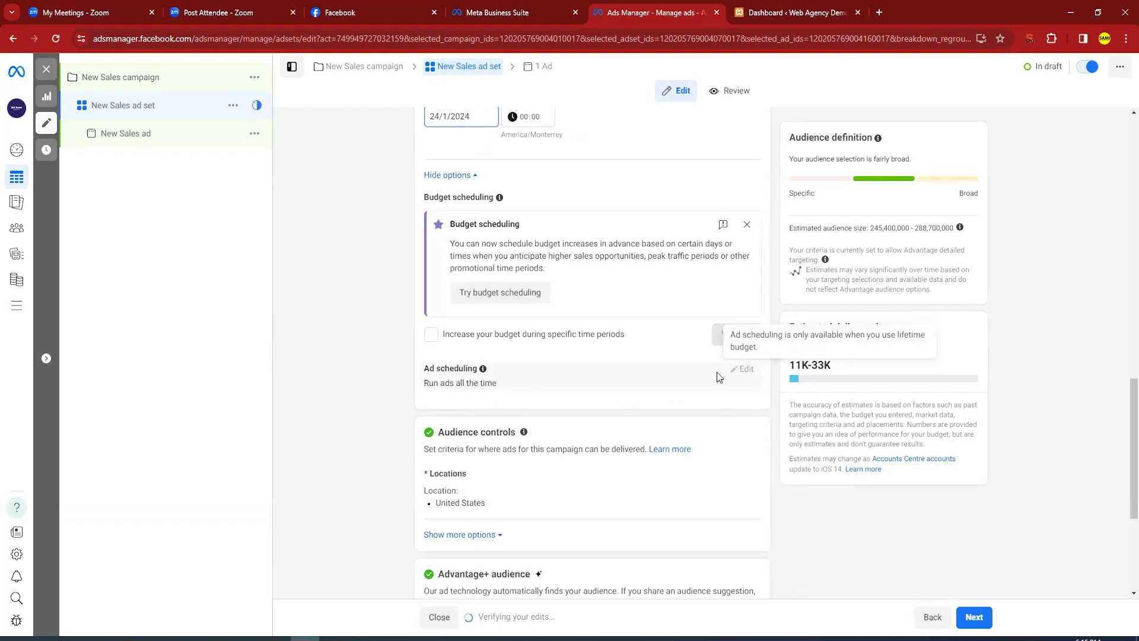
left_click(746, 224)
scroll(528, 340, "up", 1)
scroll(528, 341, "up", 1)
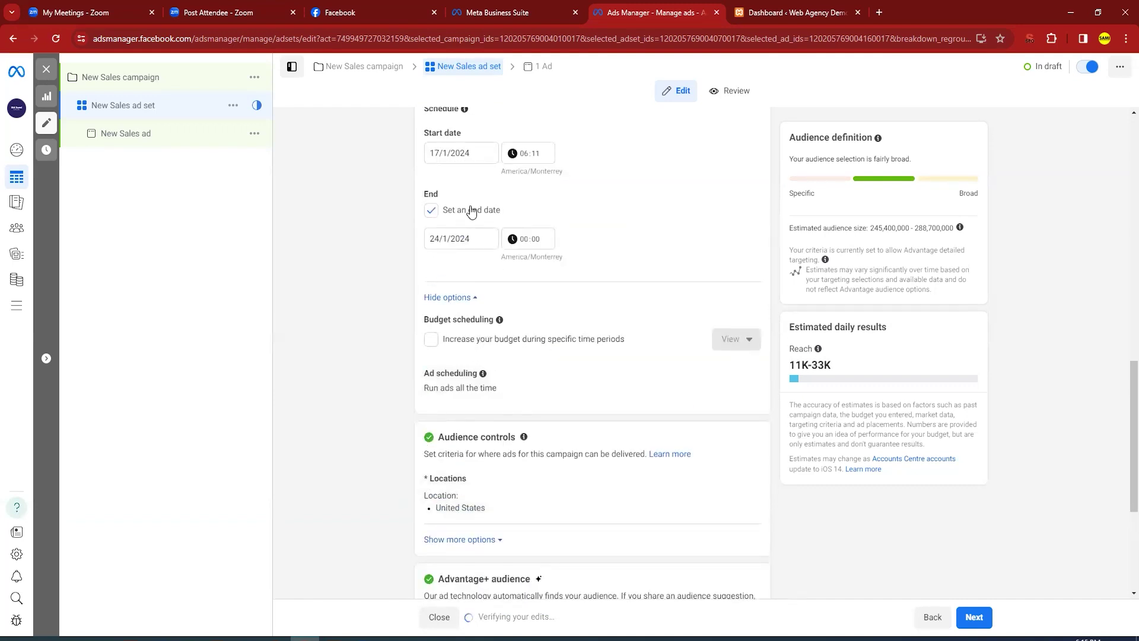
scroll(471, 211, "up", 1)
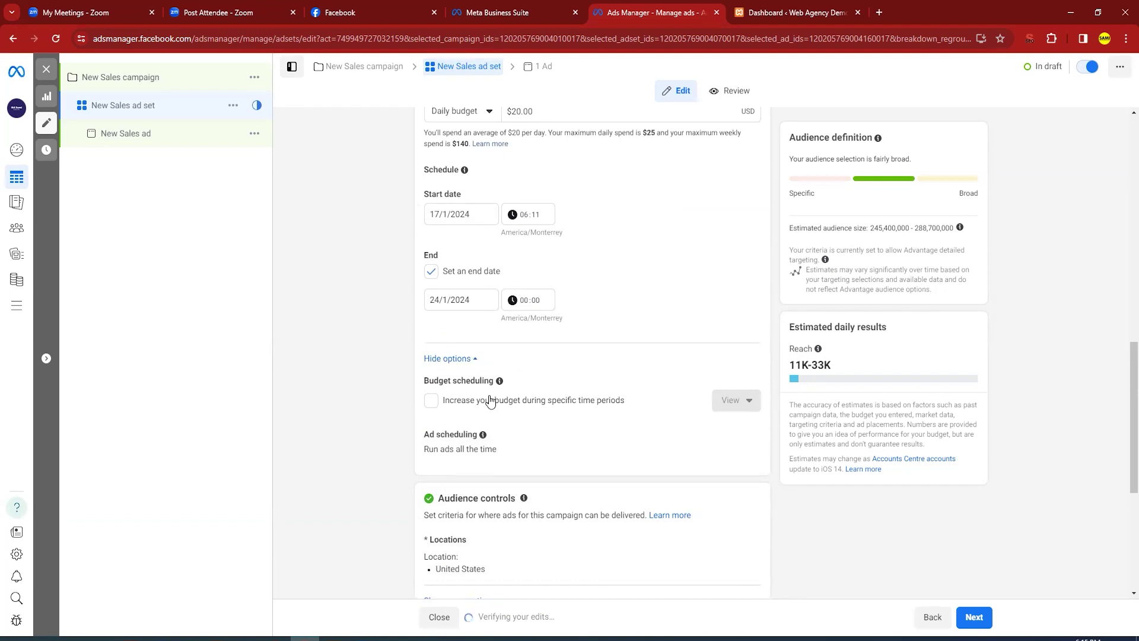
Edit the audience locations and remove United States.
scroll(492, 415, "down", 1)
scroll(534, 451, "down", 1)
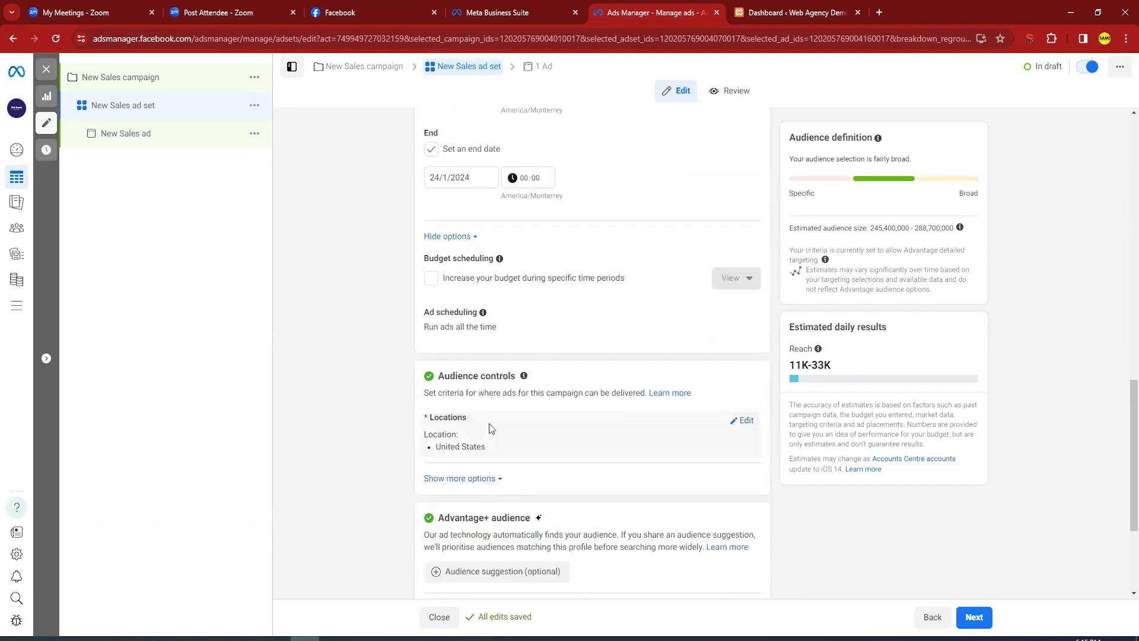
left_click(745, 420)
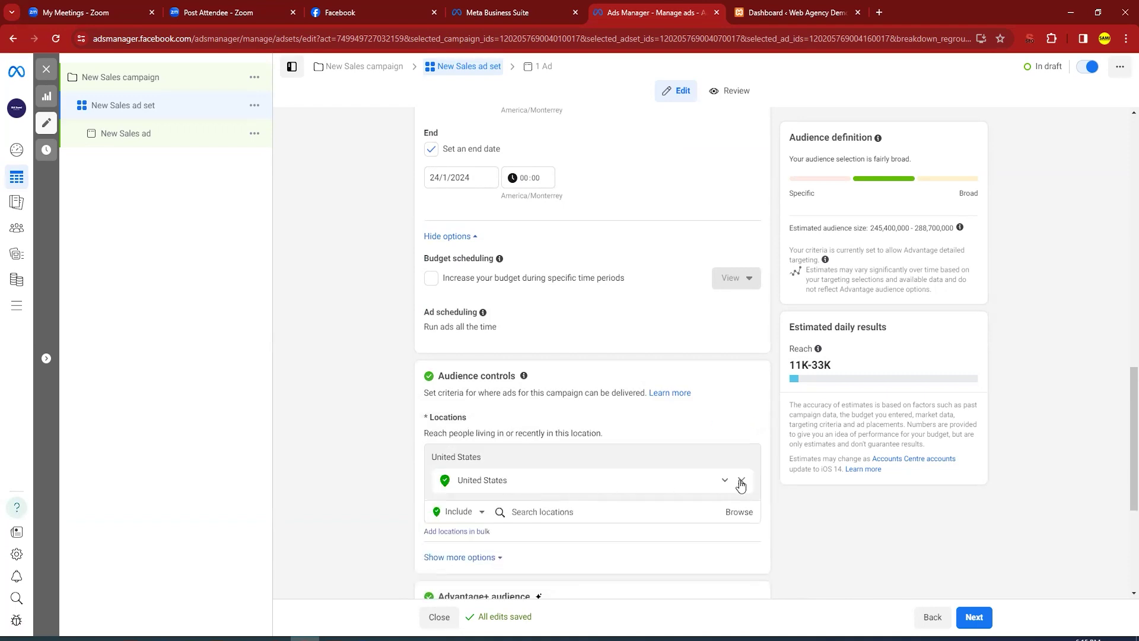
left_click(742, 480)
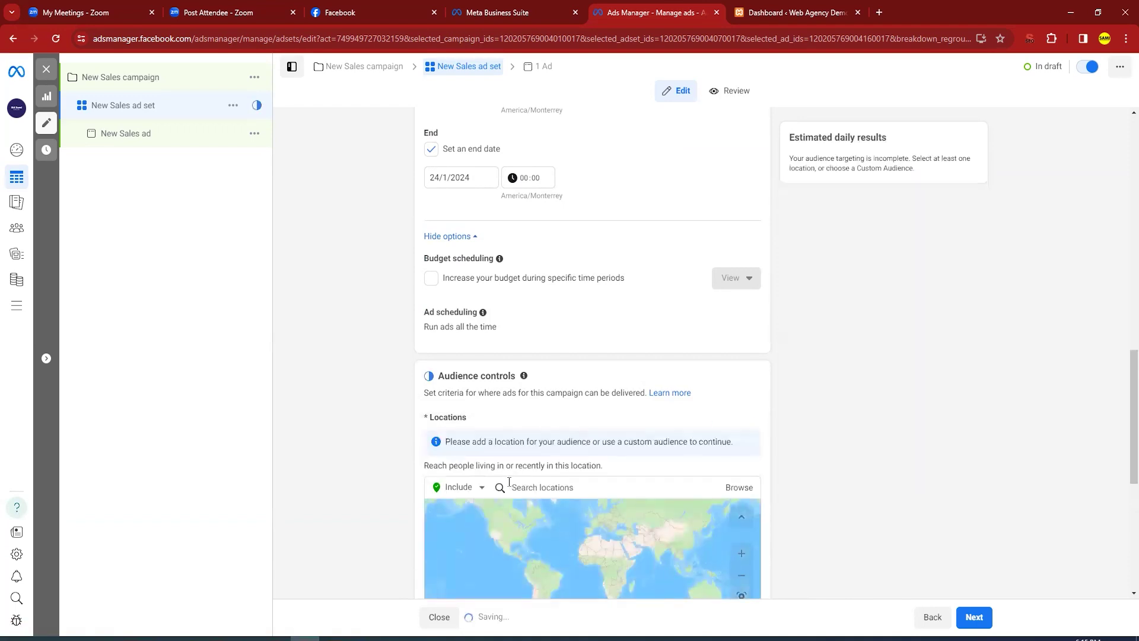
Browse the Asian countries and include Bangladesh as the audience location for the ad set.
left_click(739, 488)
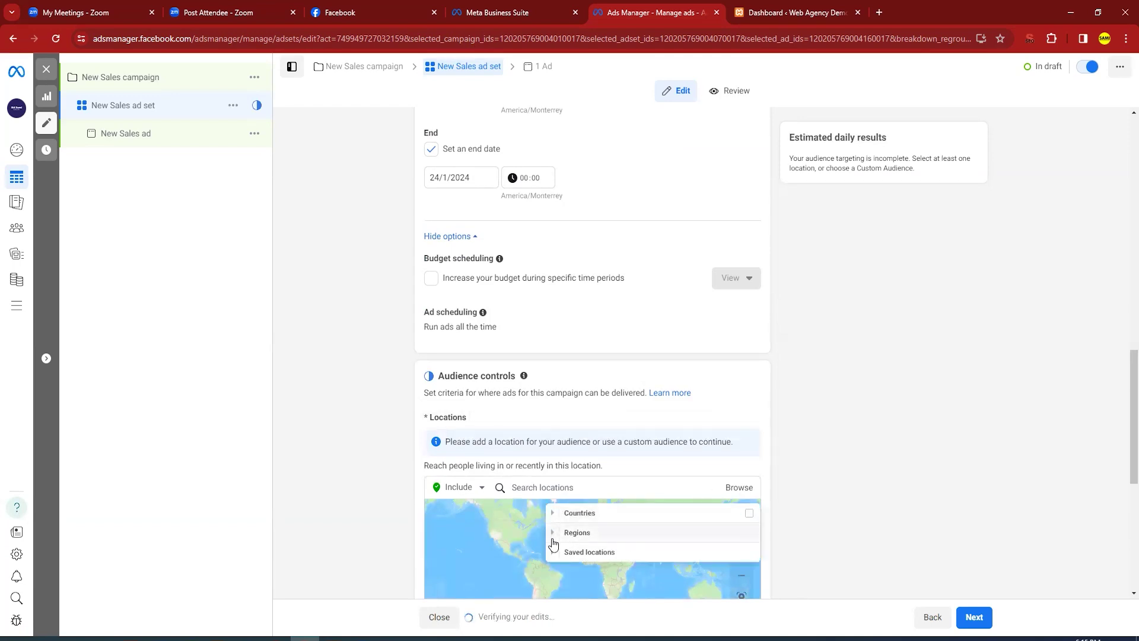
left_click(555, 514)
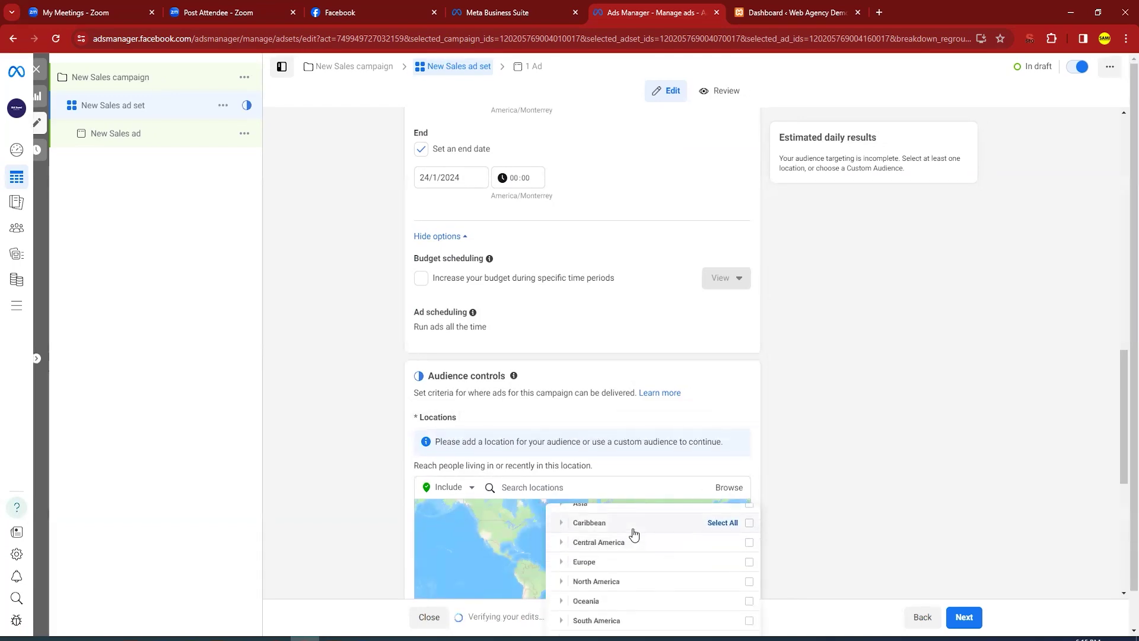
scroll(561, 539, "up", 1)
left_click(567, 551)
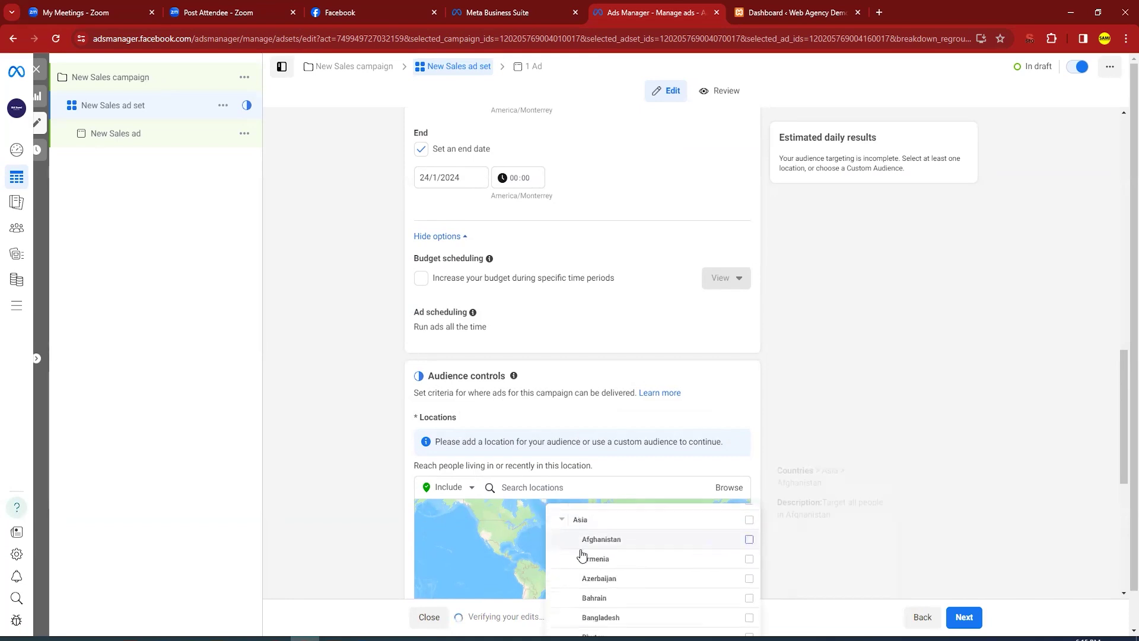
scroll(622, 582, "down", 1)
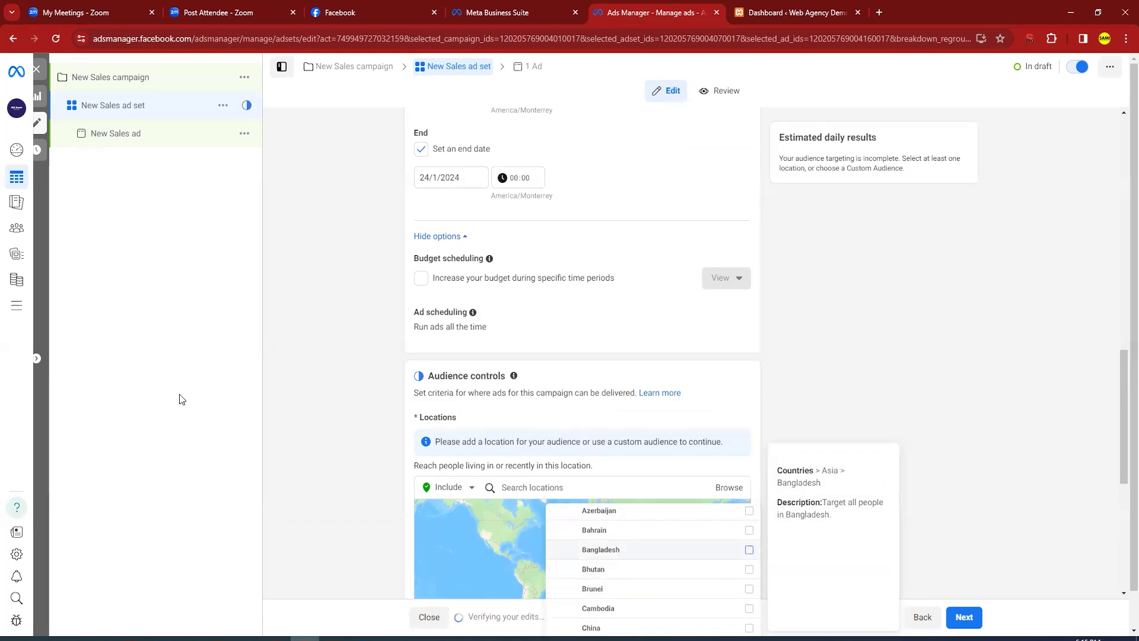
left_click(749, 549)
left_click(363, 469)
Switch the ad set to manual placements and exclude the Messenger, Instagram and Audience Network platforms, leaving only Facebook.
scroll(373, 355, "down", 6)
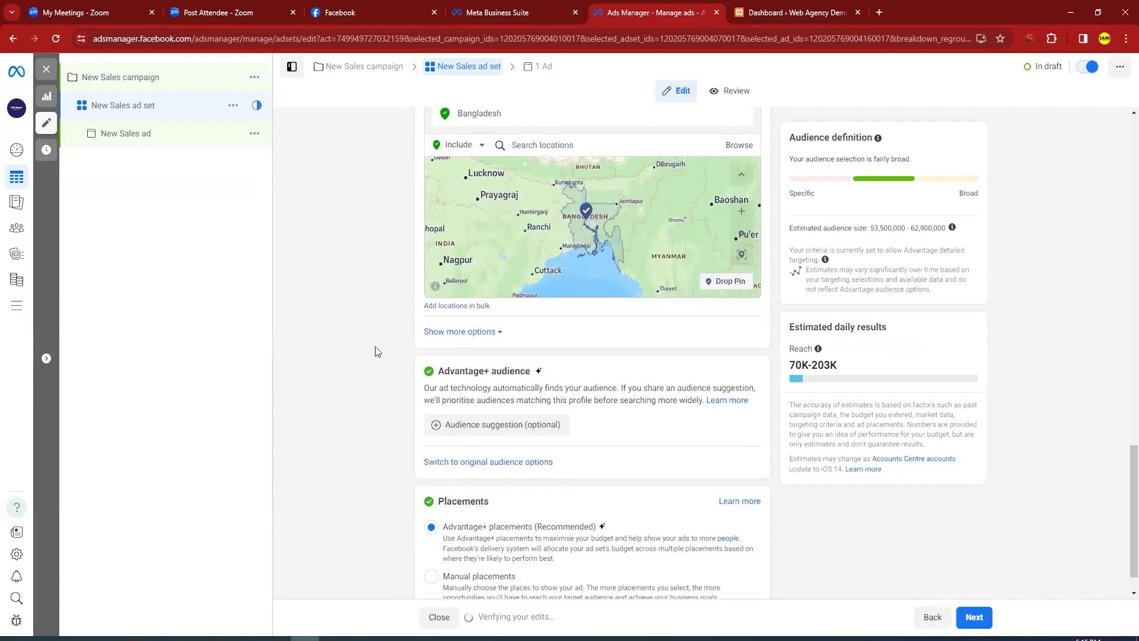
scroll(375, 351, "up", 2)
scroll(382, 458, "down", 2)
scroll(382, 453, "down", 1)
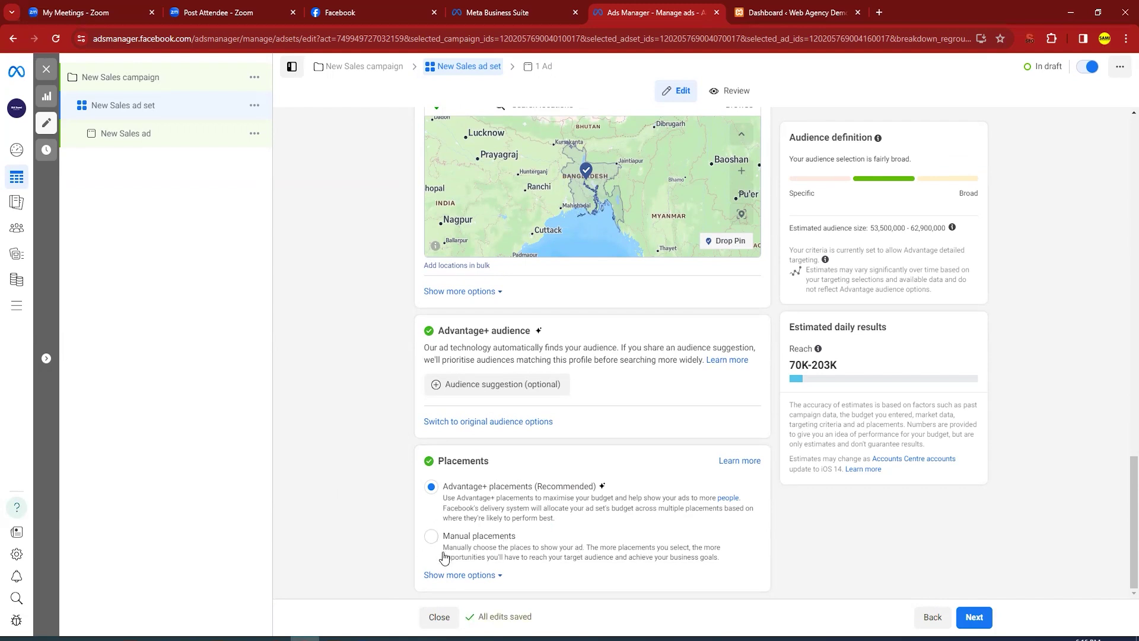
left_click(431, 537)
scroll(407, 521, "down", 4)
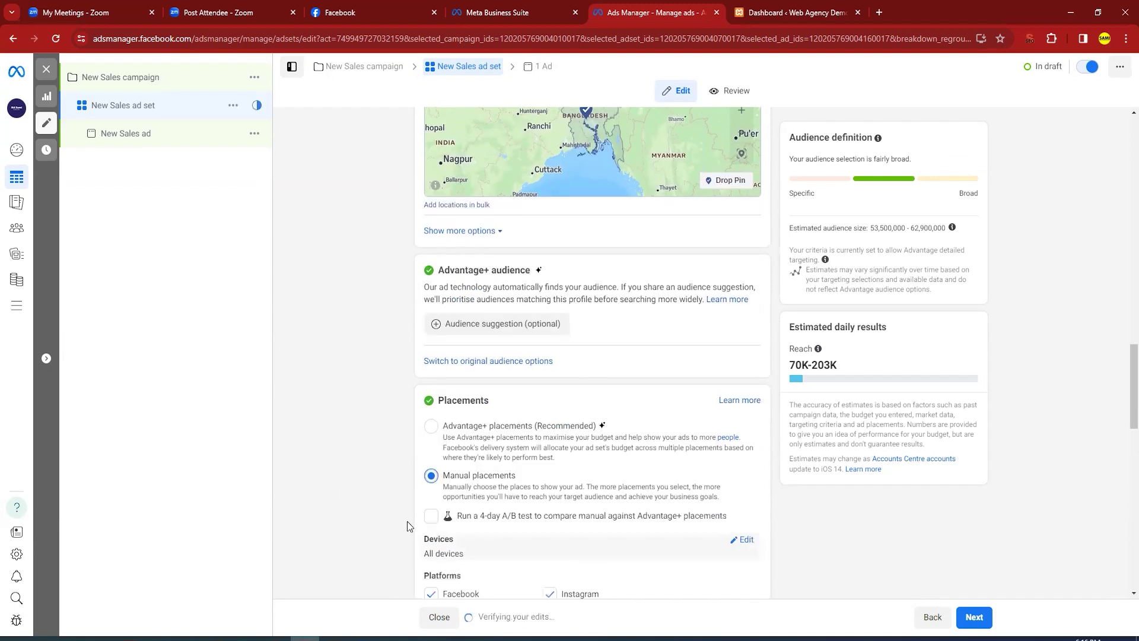
scroll(420, 432, "down", 3)
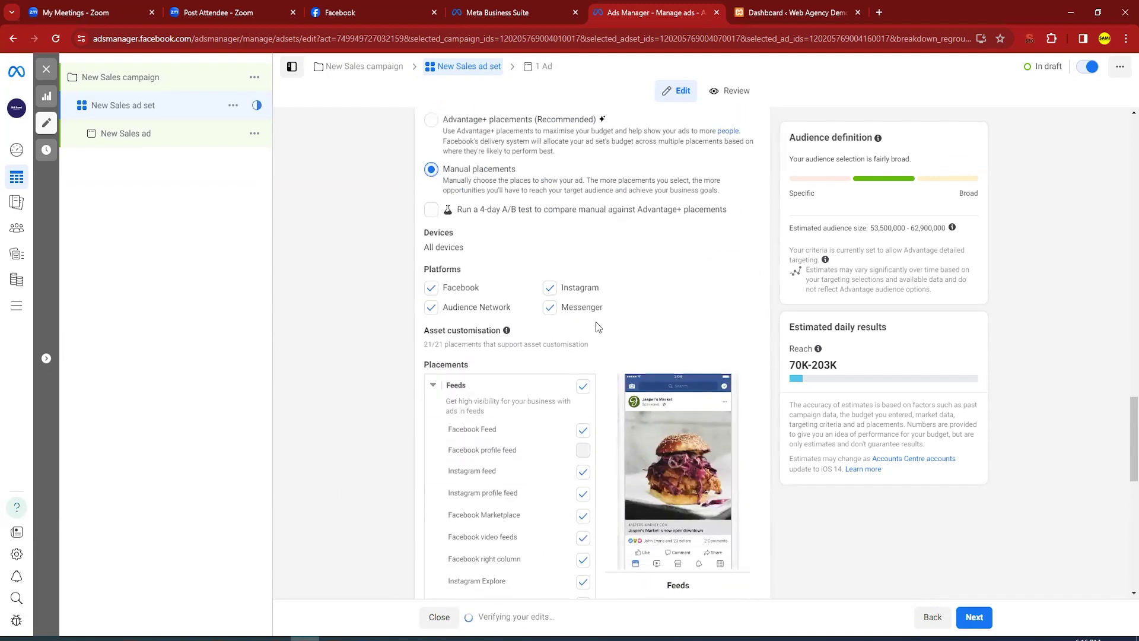
left_click(550, 307)
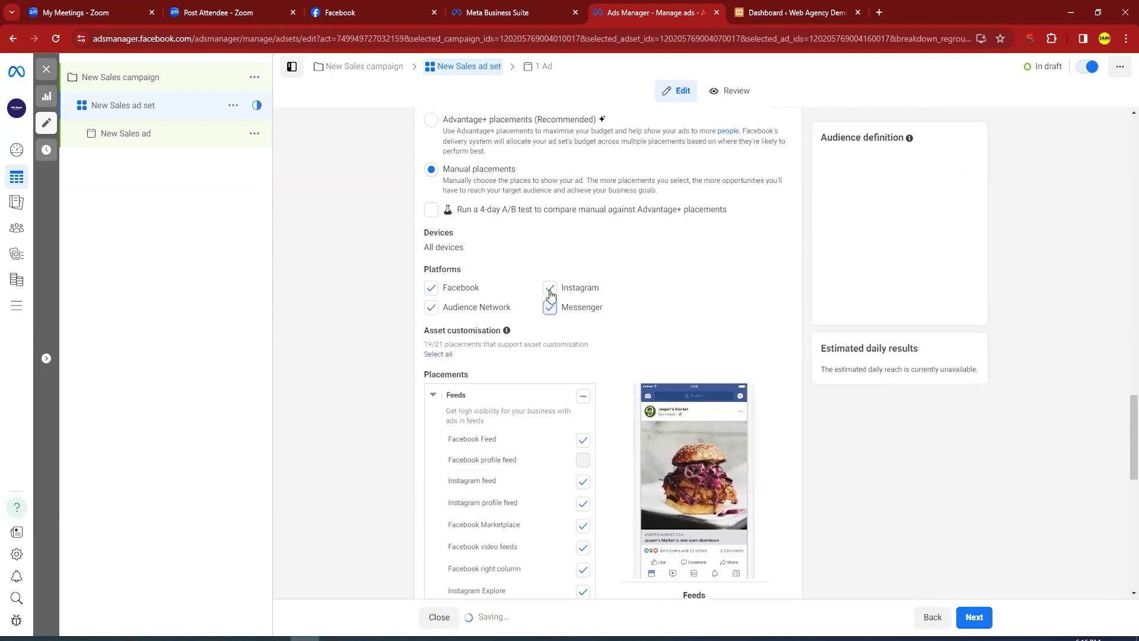
left_click(431, 307)
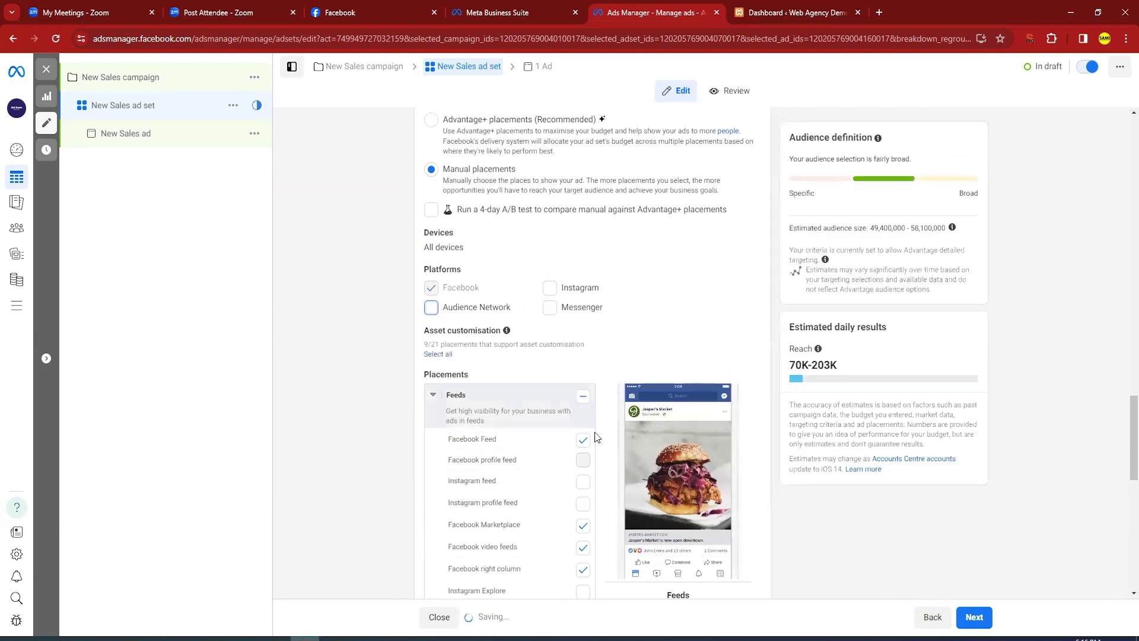
Review the individual Facebook placements in the list and continue to the ad-level settings.
scroll(596, 437, "down", 7)
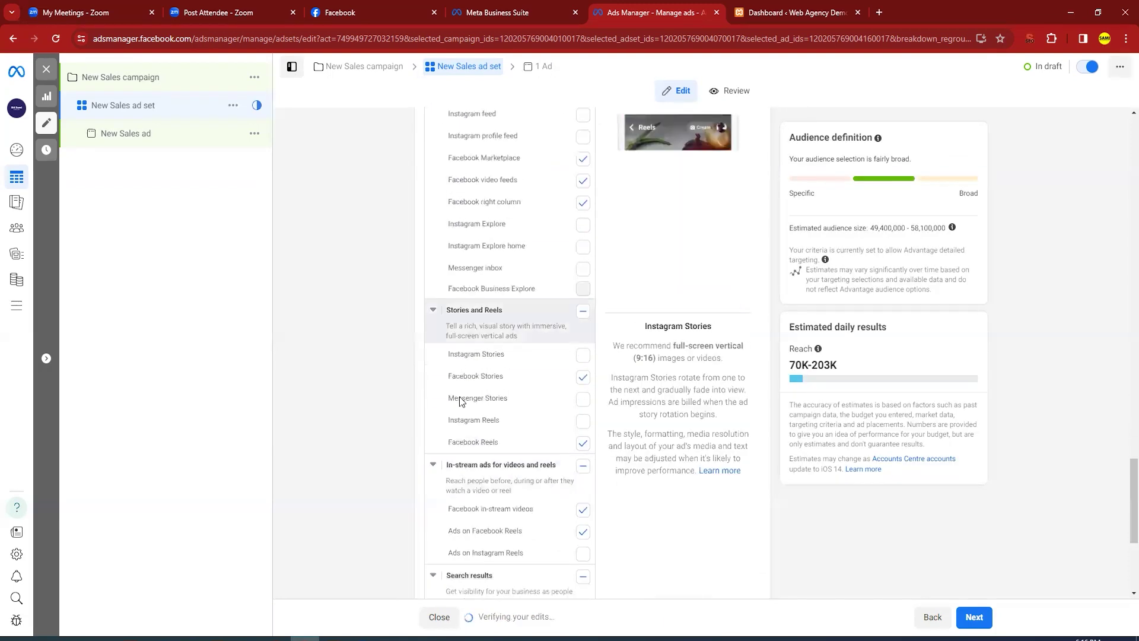
scroll(460, 401, "down", 2)
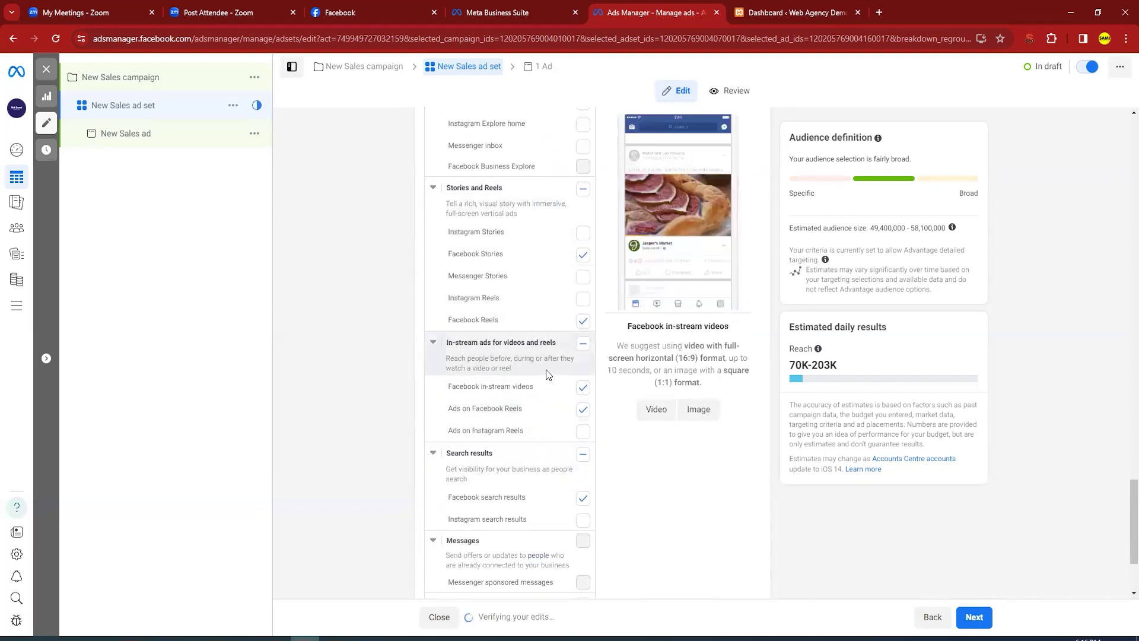
scroll(558, 409, "down", 2)
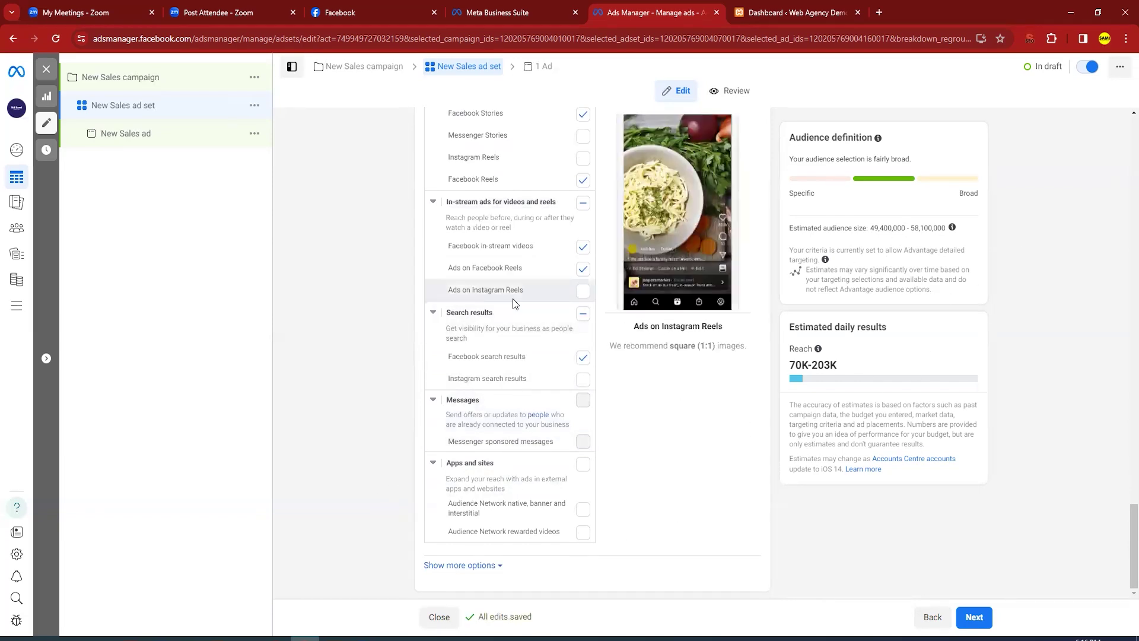
scroll(503, 361, "up", 9)
scroll(535, 444, "down", 7)
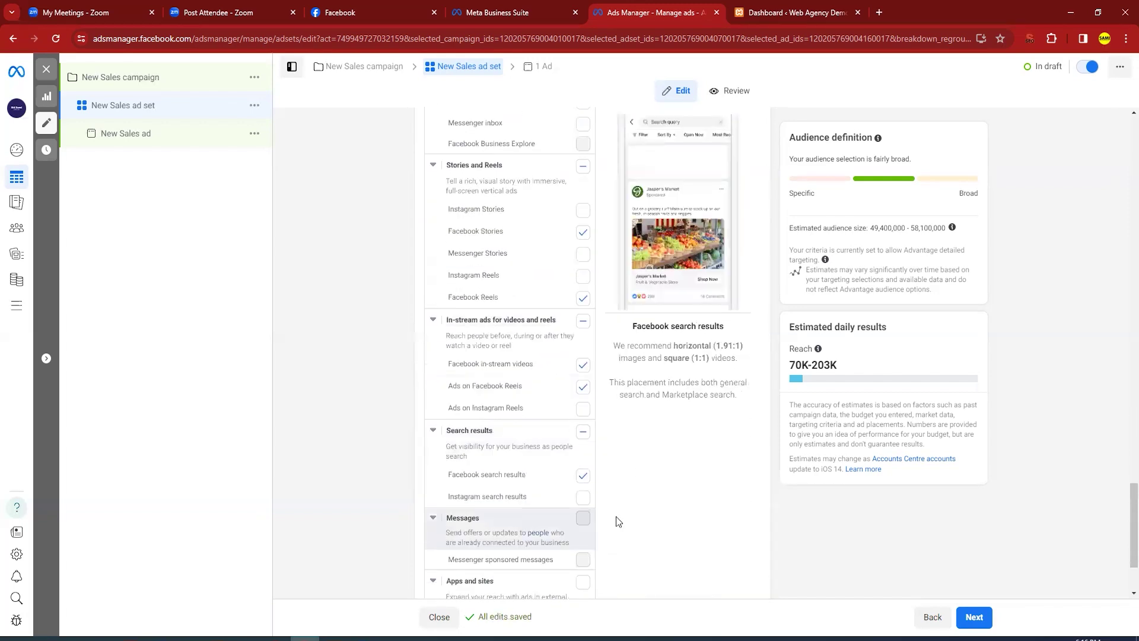
left_click(974, 617)
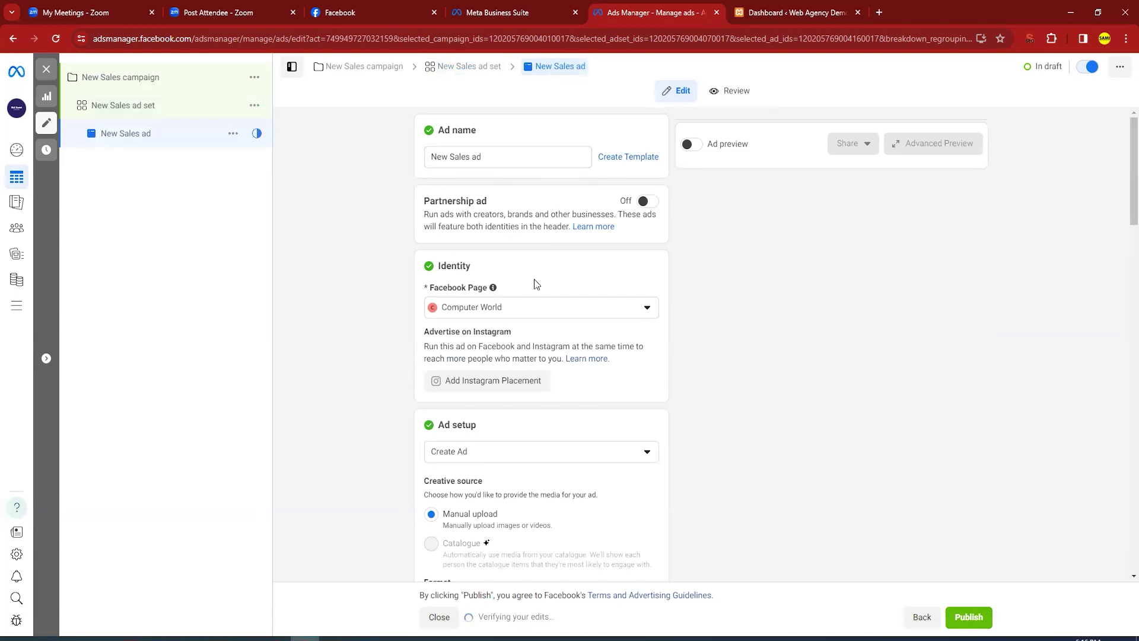
Examine the ad's identity, setup, creative source and format options, keeping Create Ad selected.
scroll(498, 335, "down", 1)
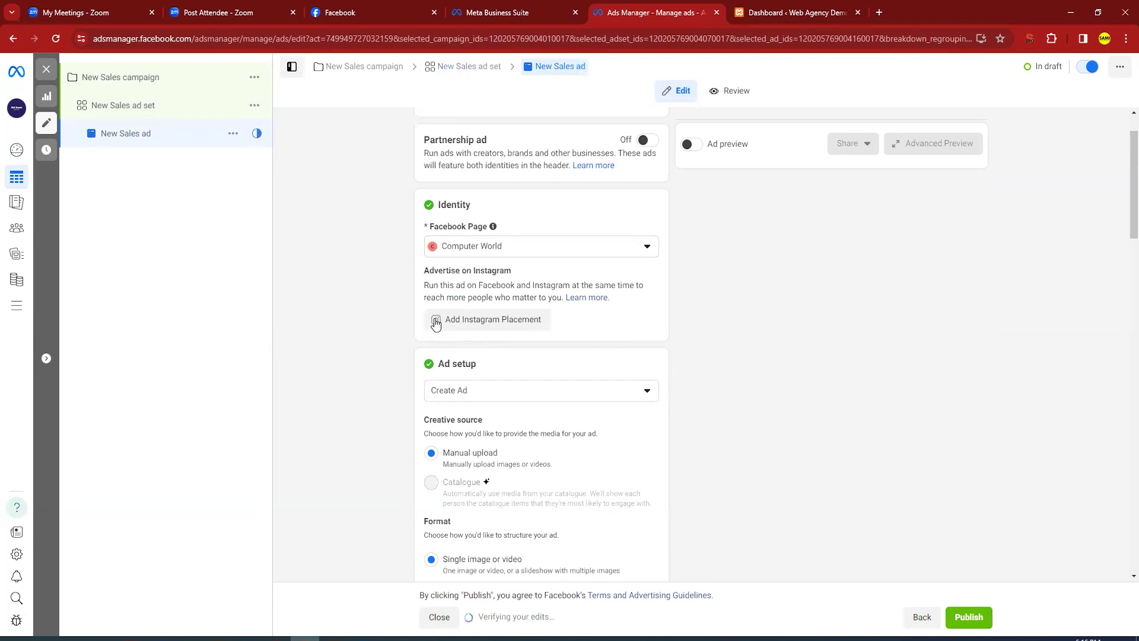
scroll(540, 308, "down", 3)
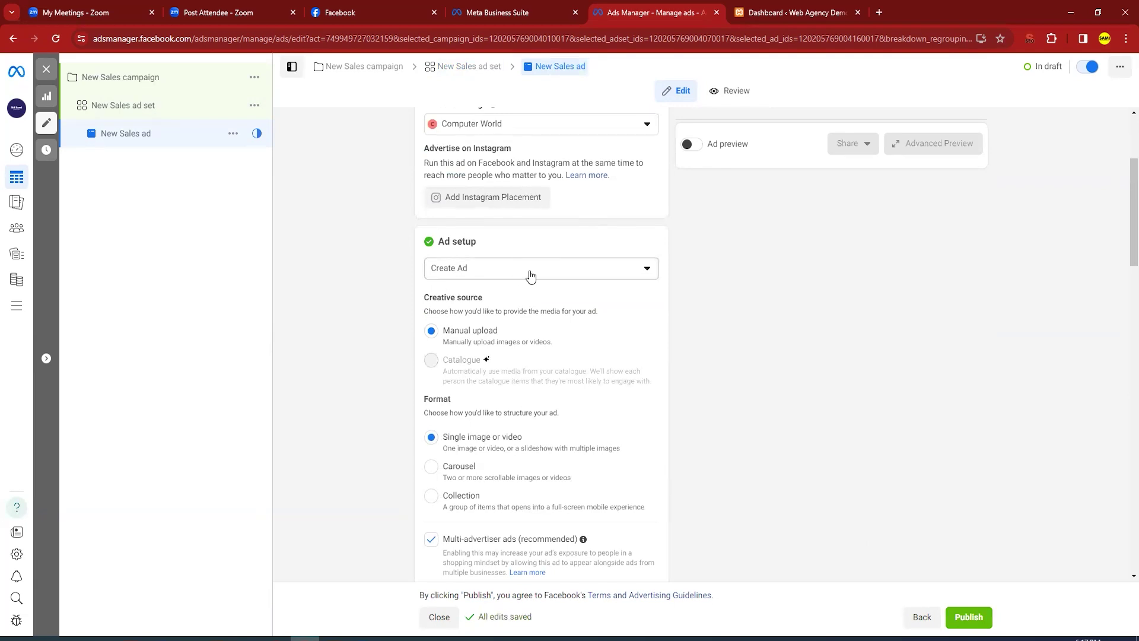
left_click(534, 275)
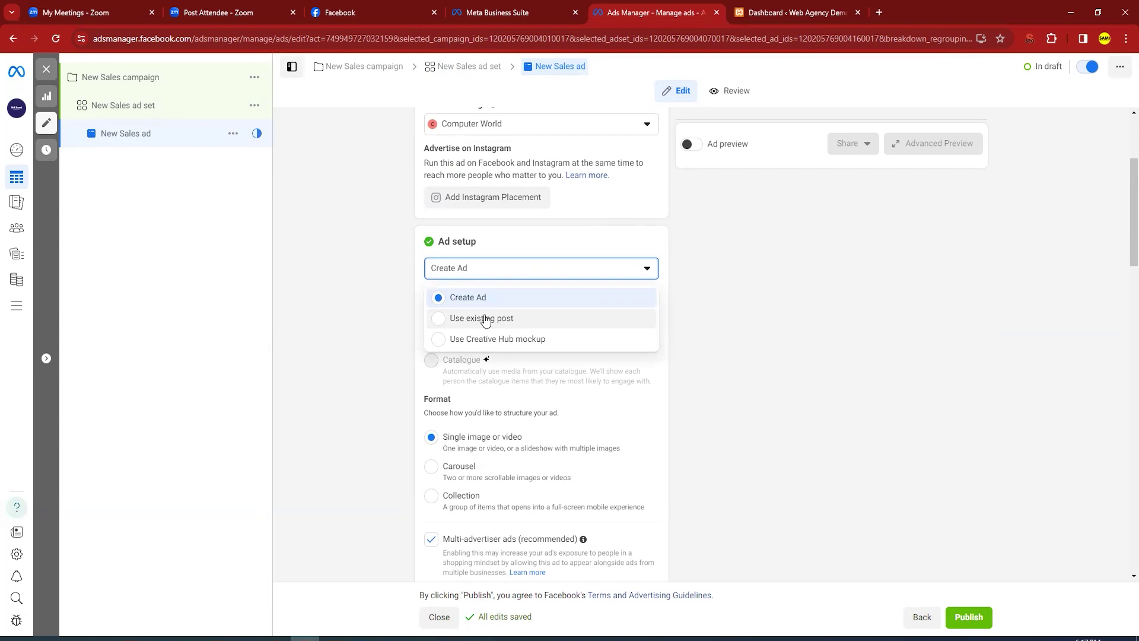
left_click(452, 300)
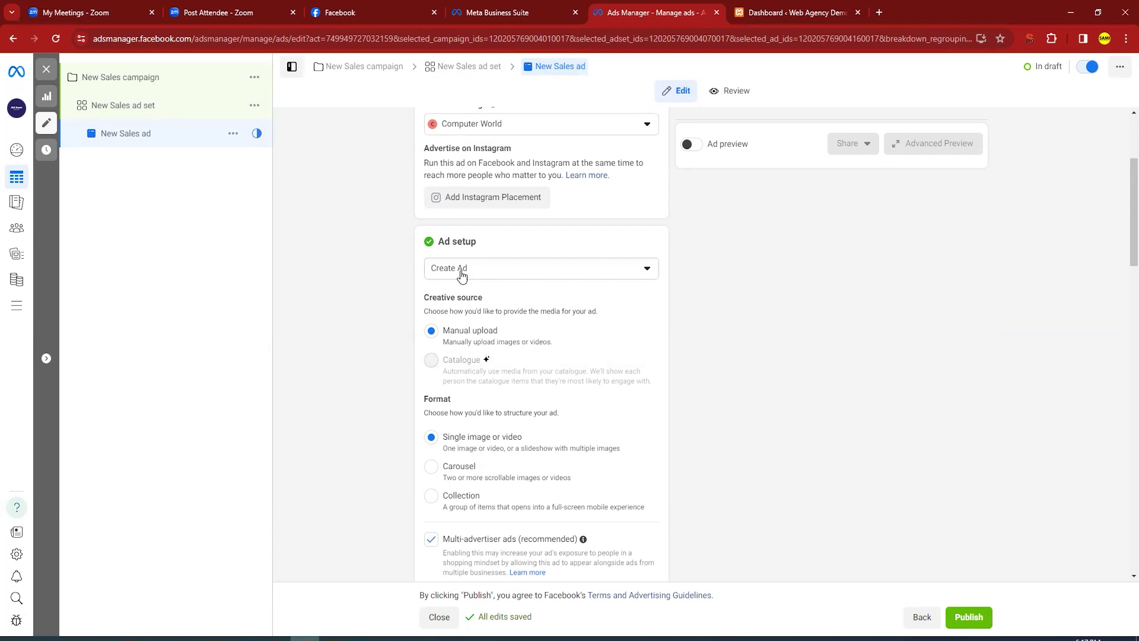
scroll(419, 455, "down", 2)
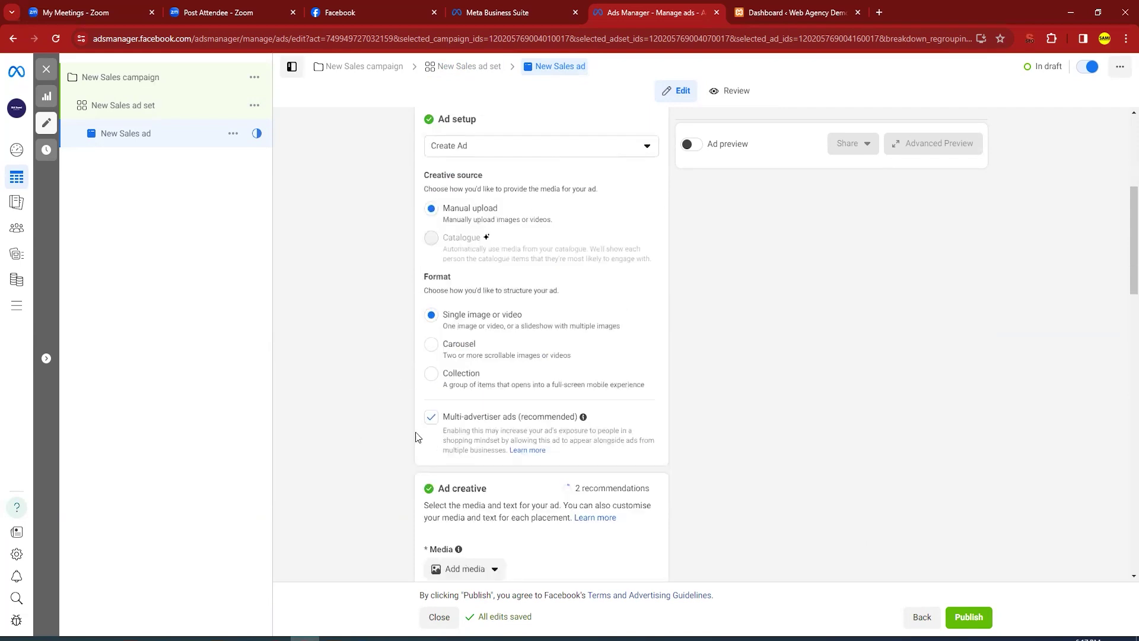
scroll(376, 415, "down", 1)
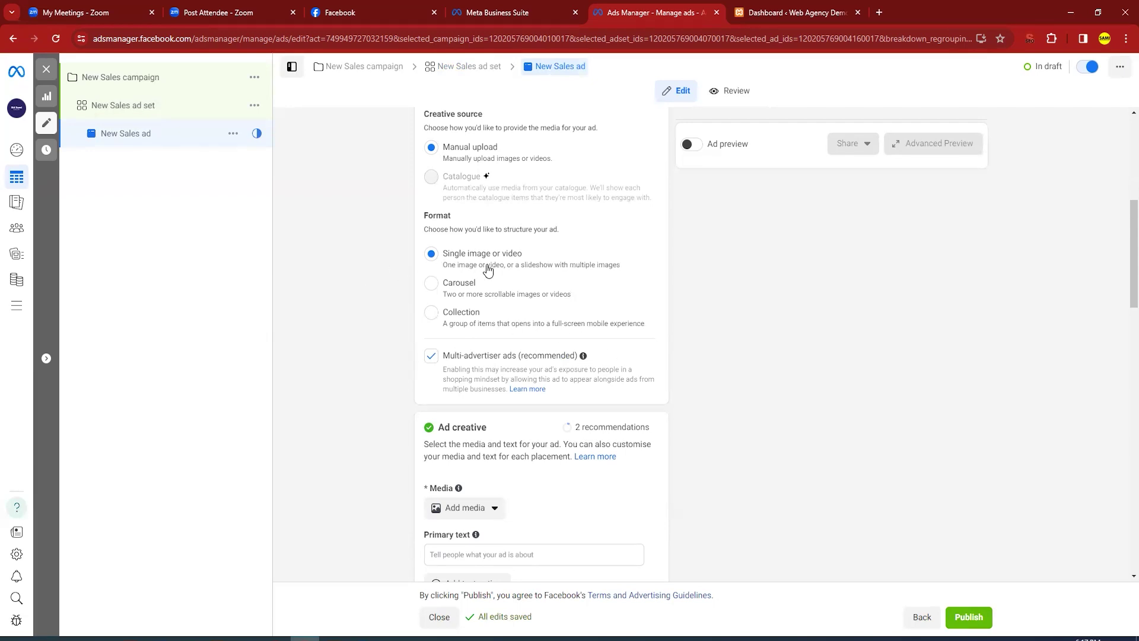
Upload the digital marketing foundation course image from Downloads as the ad's media and proceed to cropping.
scroll(414, 411, "down", 2)
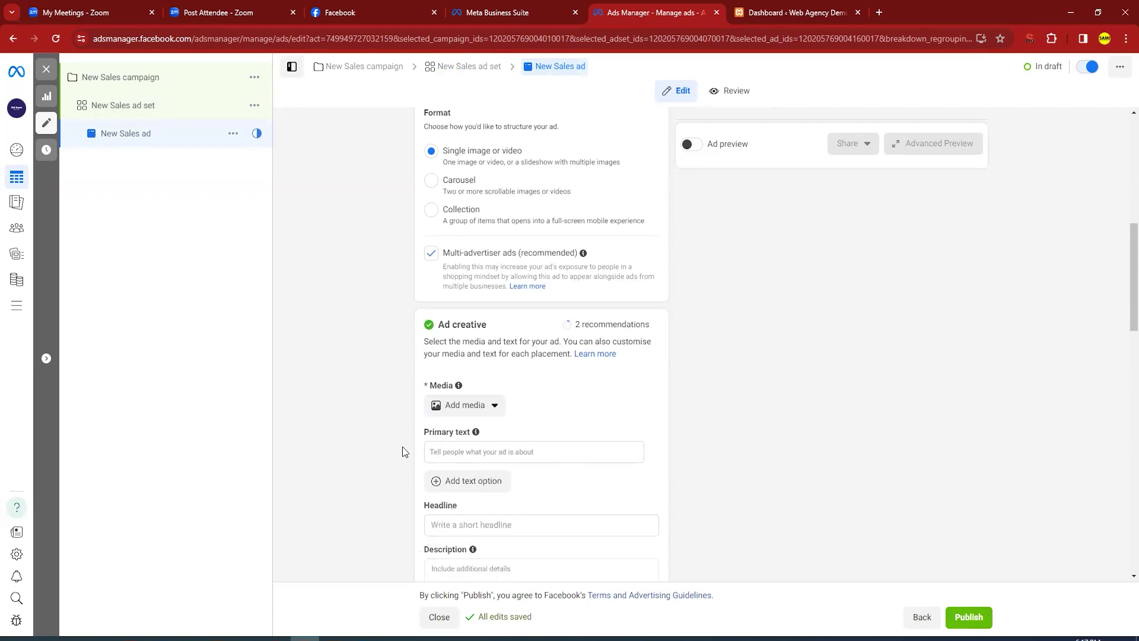
left_click(448, 386)
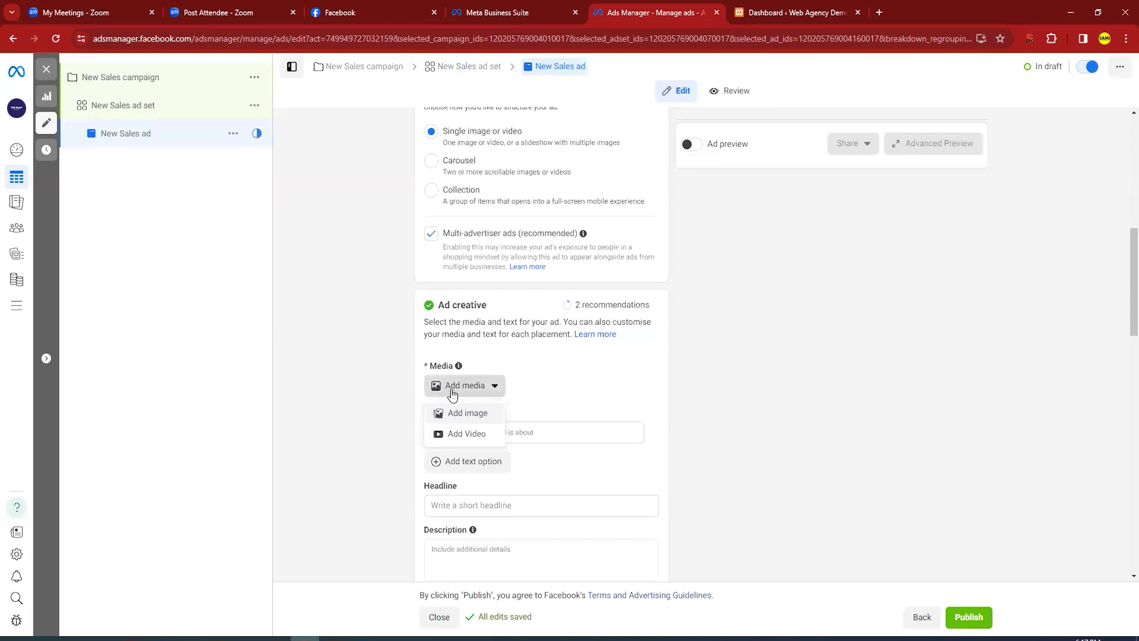
left_click(476, 418)
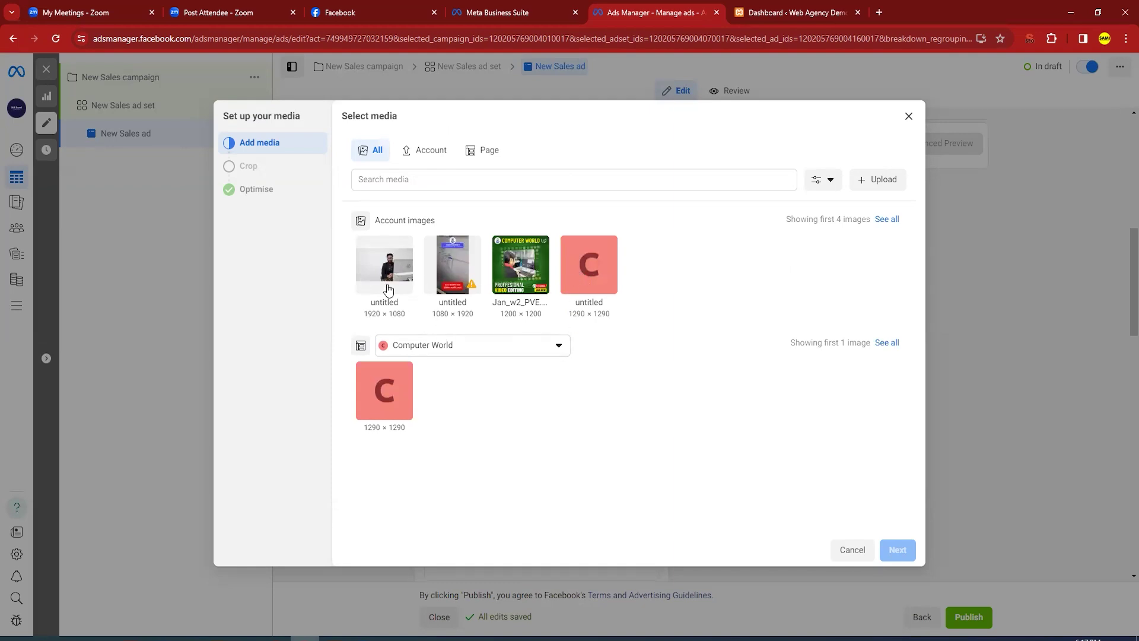
left_click(878, 179)
scroll(226, 178, "down", 2)
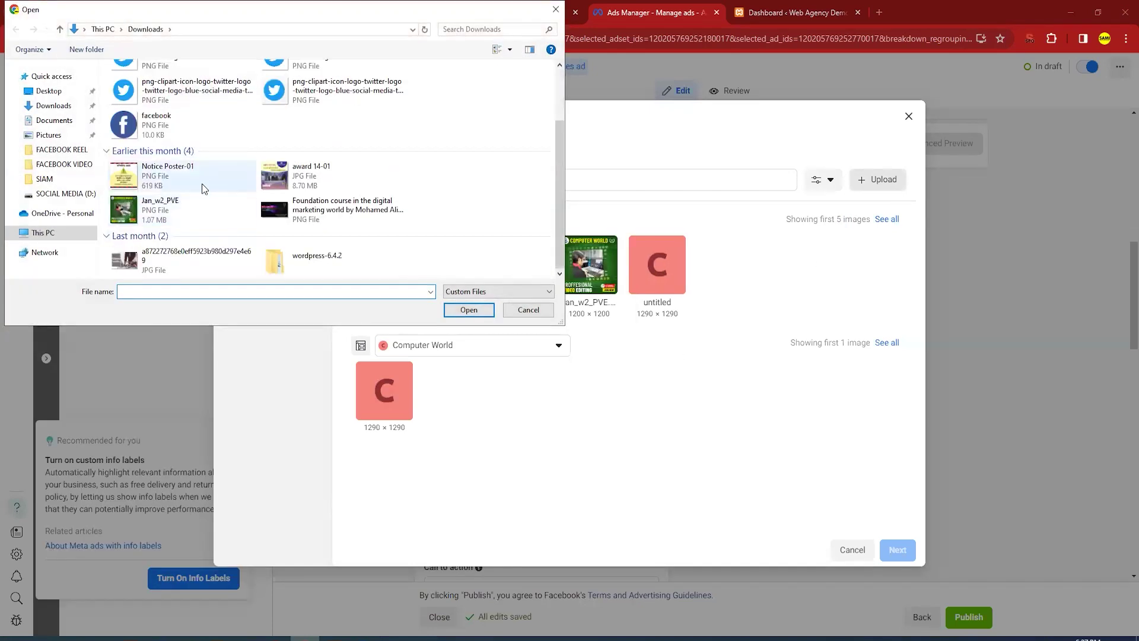
double_click(340, 217)
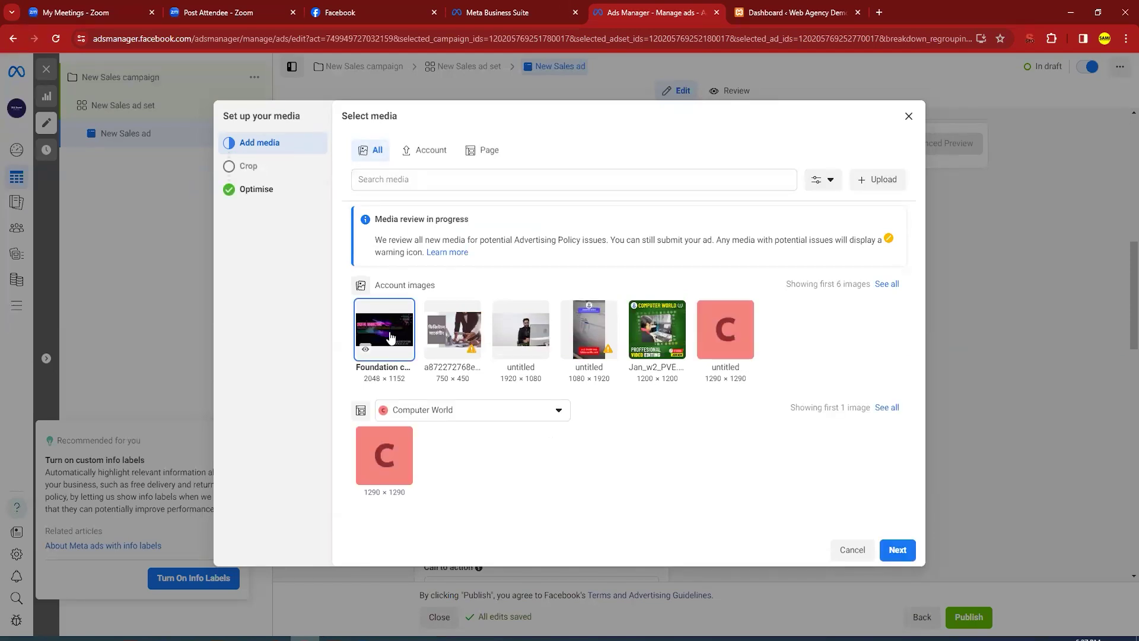
left_click(898, 550)
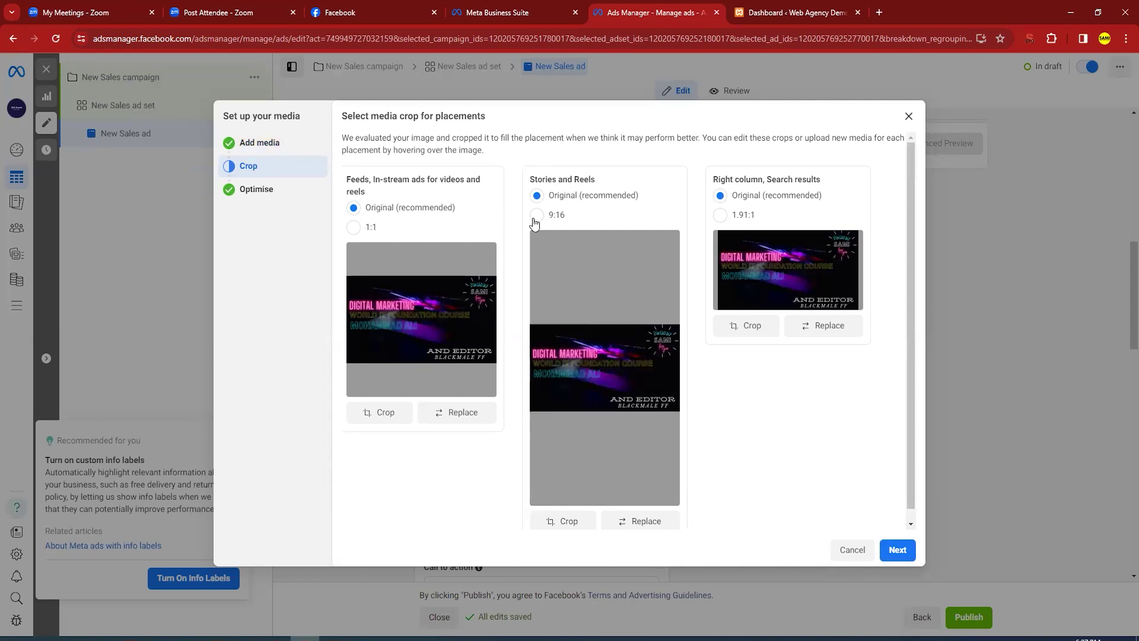
Try the 1:1 crop for feeds, return to the original crop, and finish the media setup with the default optimisations.
left_click(359, 228)
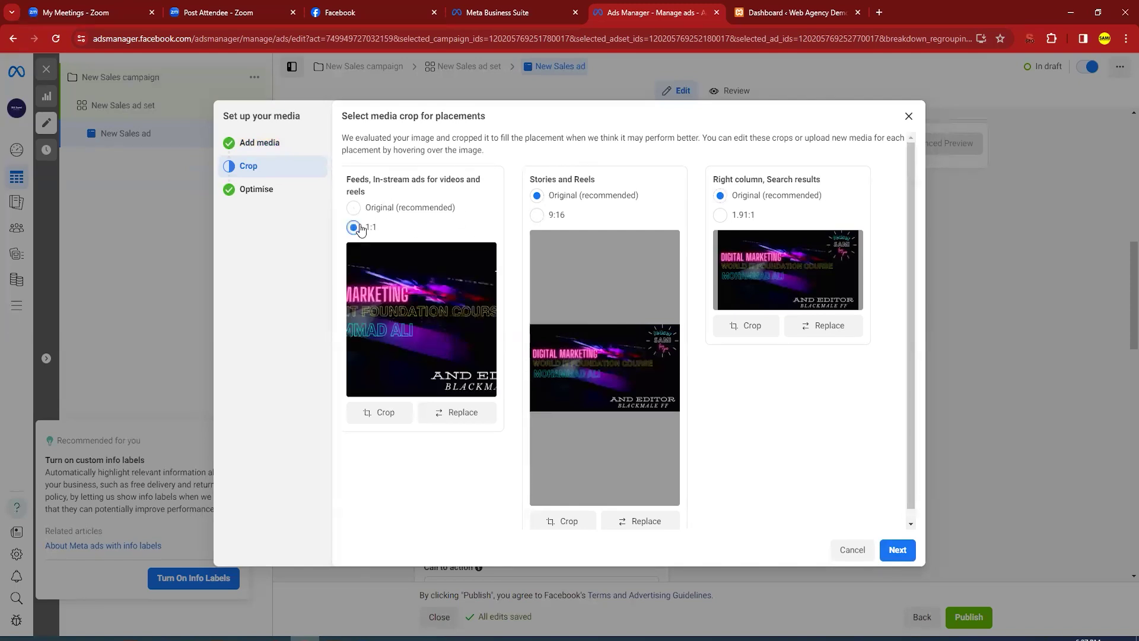
left_click(354, 208)
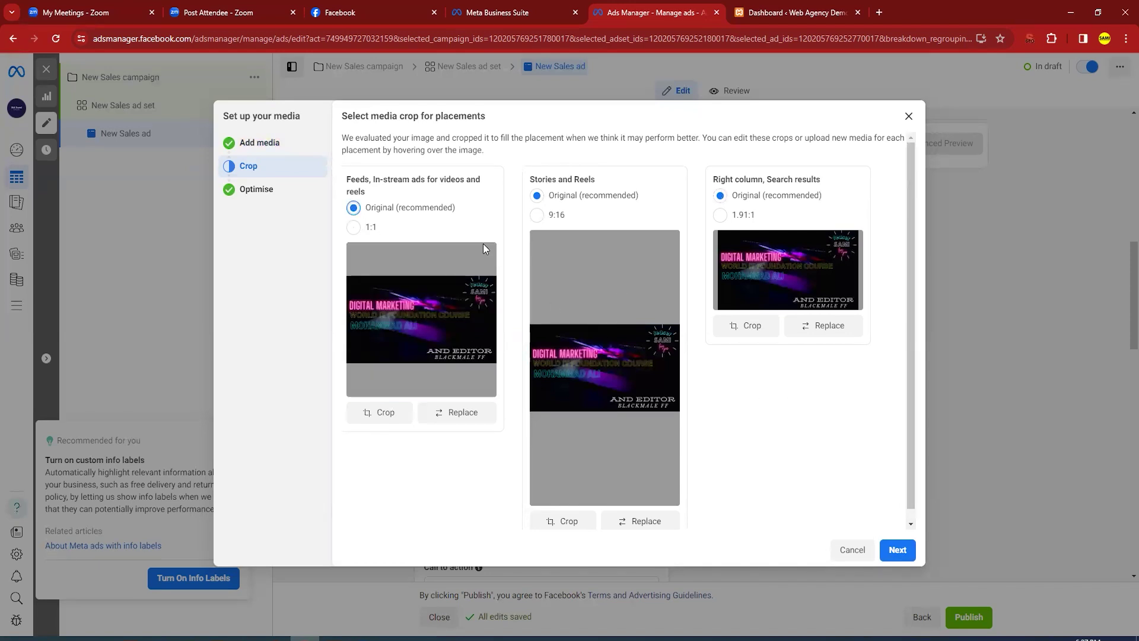
left_click(899, 550)
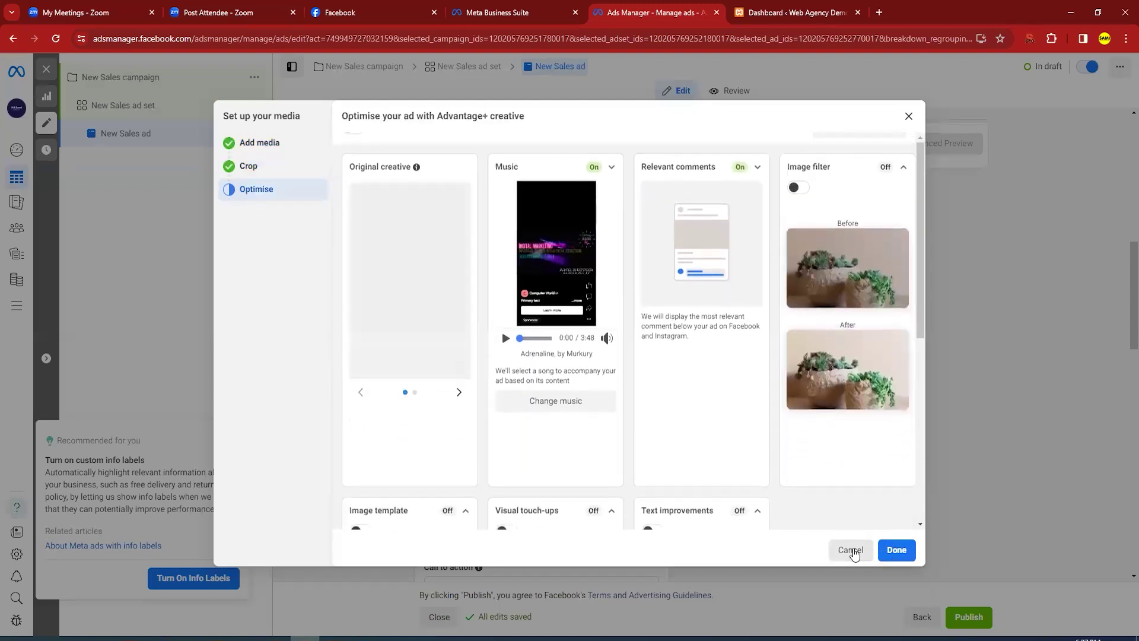
left_click(850, 550)
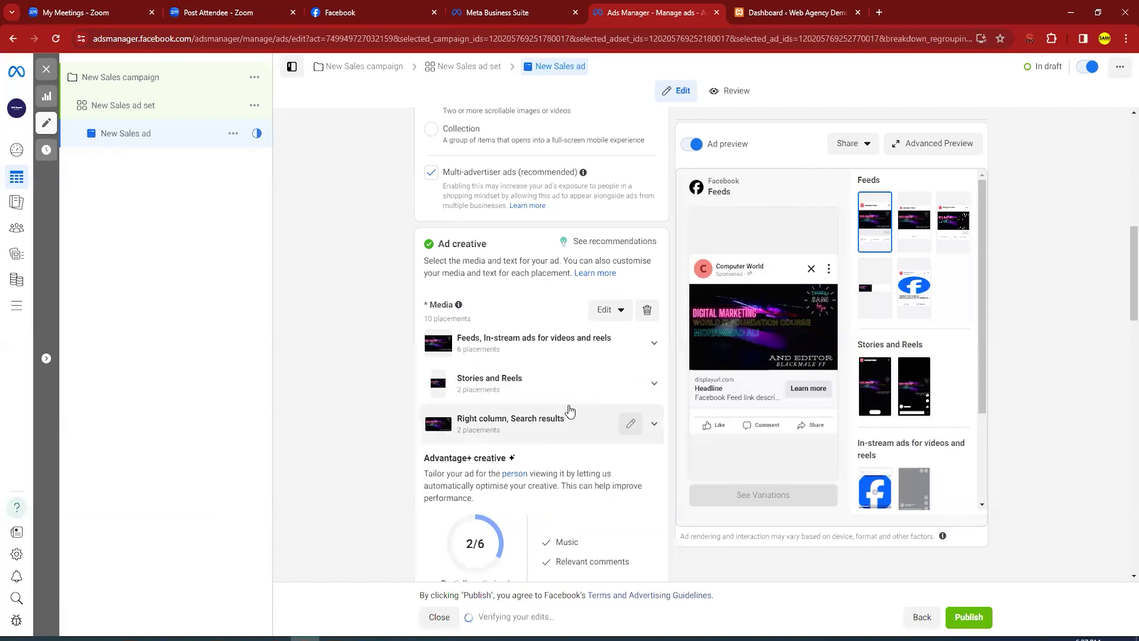
Set both the ad's primary text and its headline to "digital marketing".
scroll(571, 404, "down", 4)
scroll(571, 404, "down", 1)
left_click(477, 355)
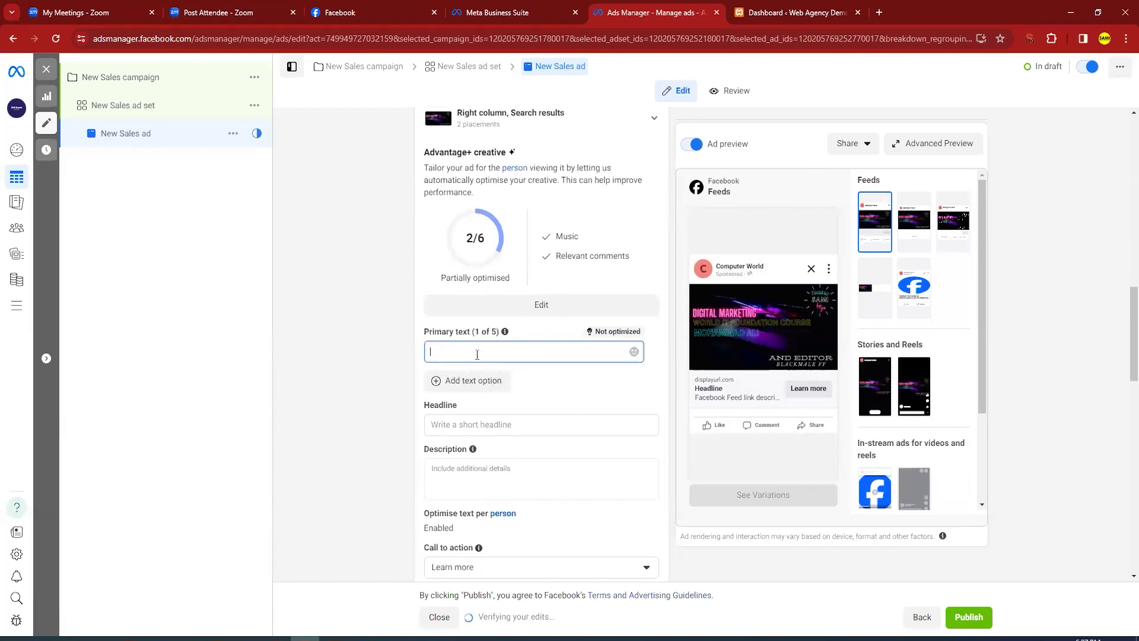
type("digital marketing")
left_click(475, 433)
type("digital marketing")
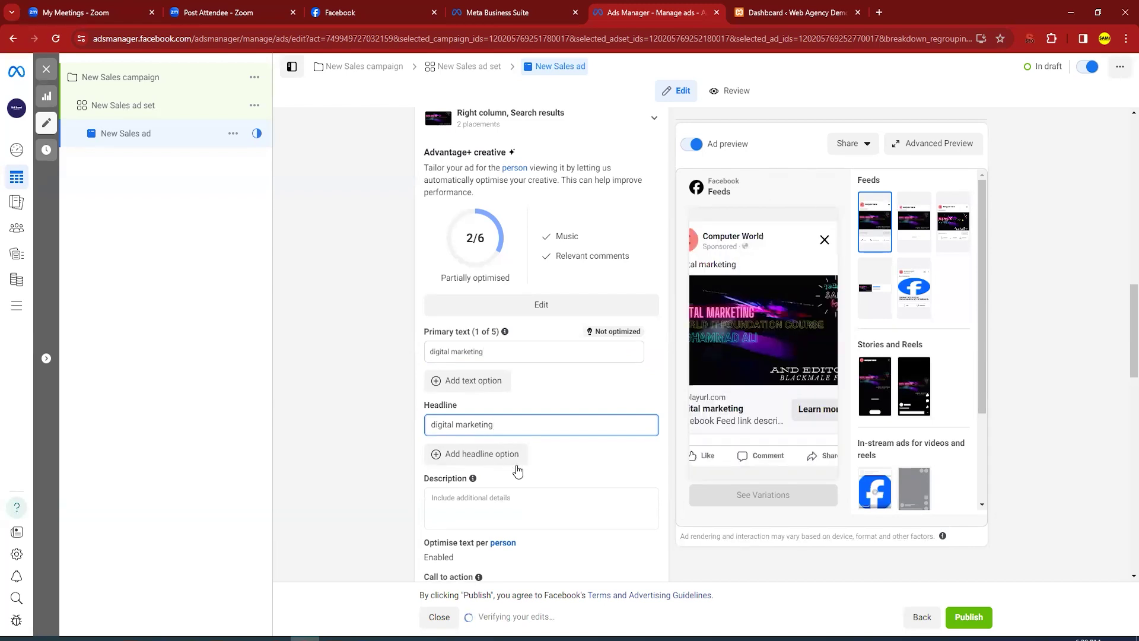
Enter "digital marketing" as the ad's description.
scroll(499, 379, "down", 2)
left_click(498, 378)
type("digital marketing")
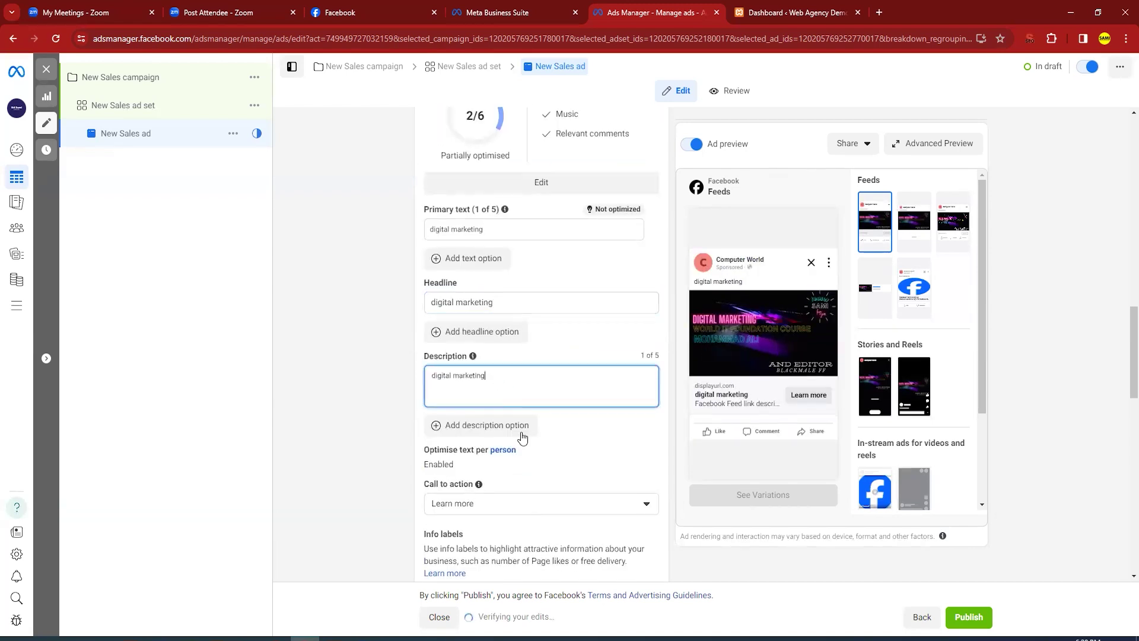
scroll(525, 436, "down", 3)
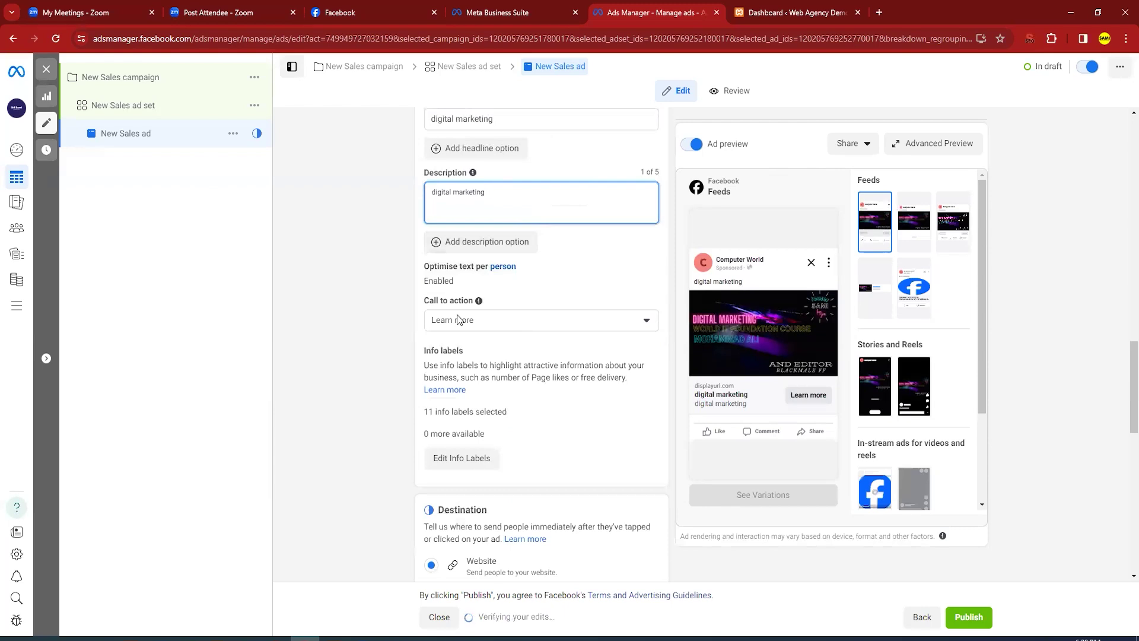
Look through the available call-to-action options and set the ad's call to action to Shop now.
left_click(552, 320)
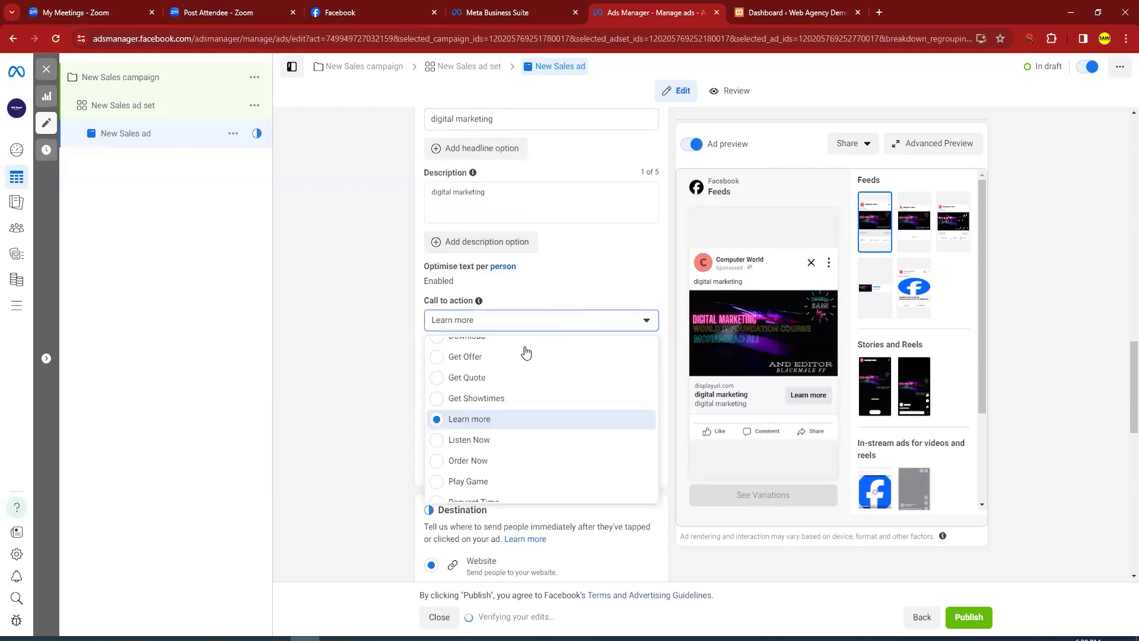
scroll(498, 487, "up", 3)
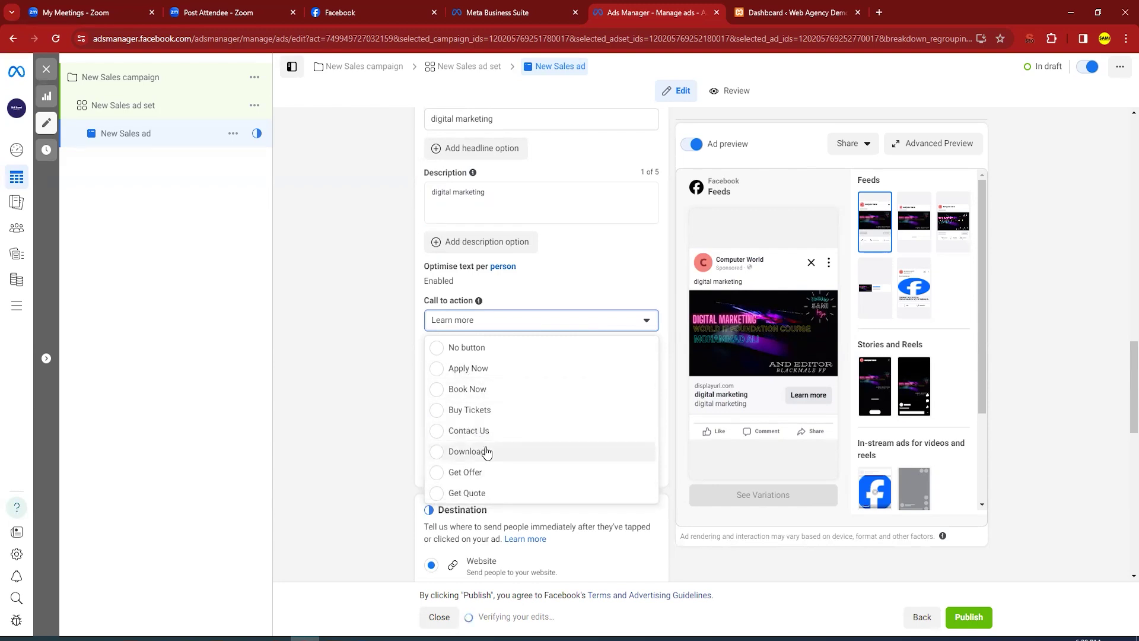
scroll(483, 452, "down", 3)
scroll(491, 416, "down", 3)
scroll(495, 392, "up", 5)
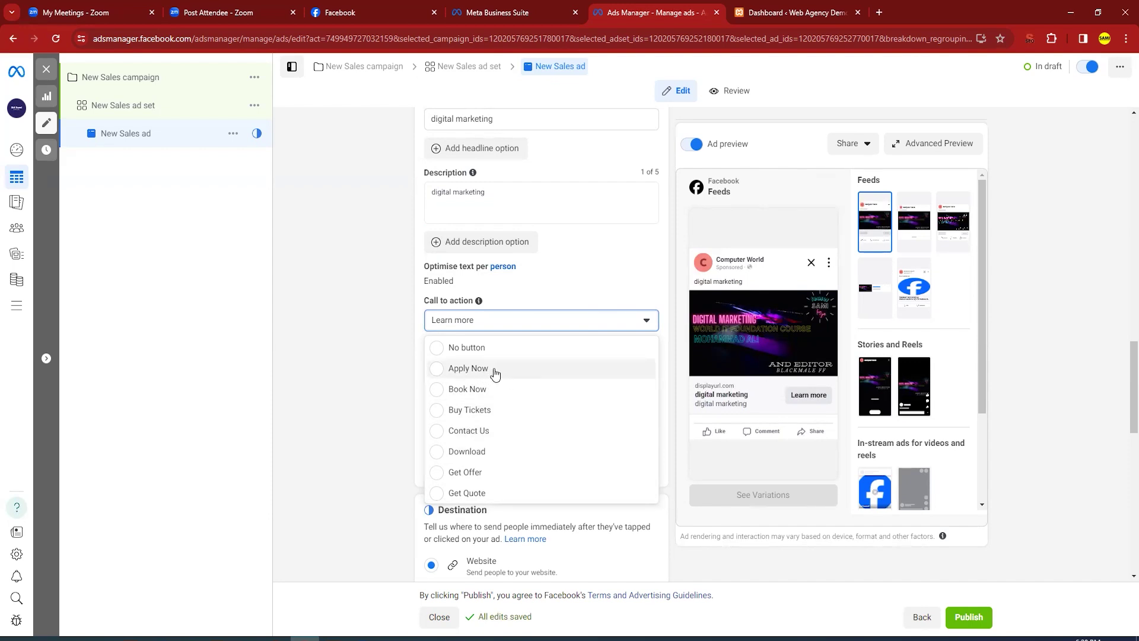
scroll(499, 415, "down", 4)
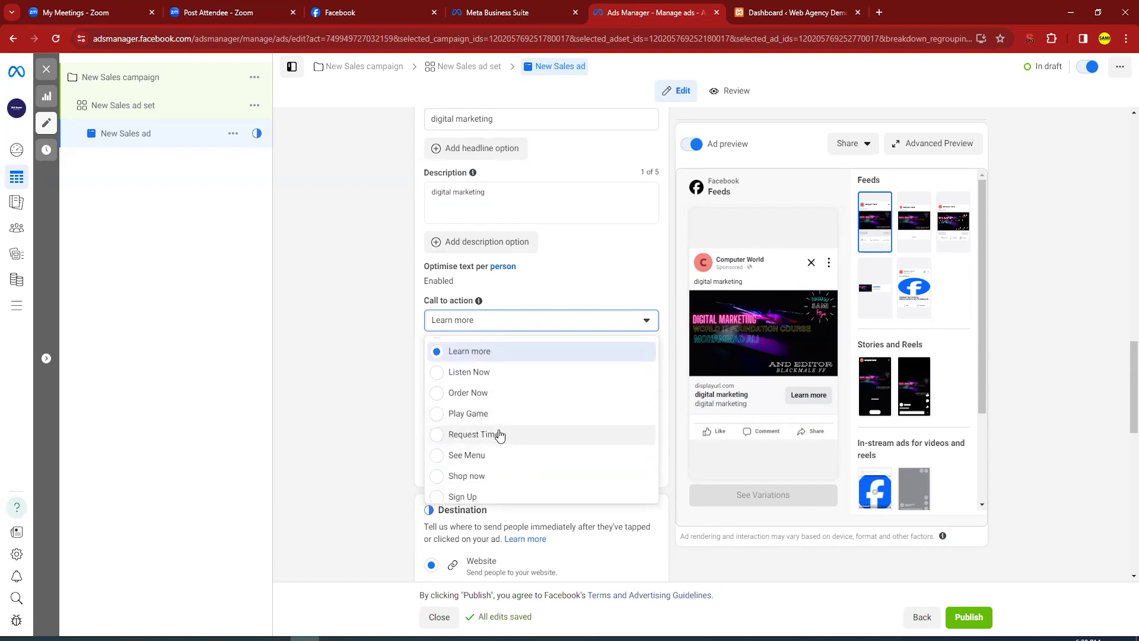
scroll(506, 449, "down", 1)
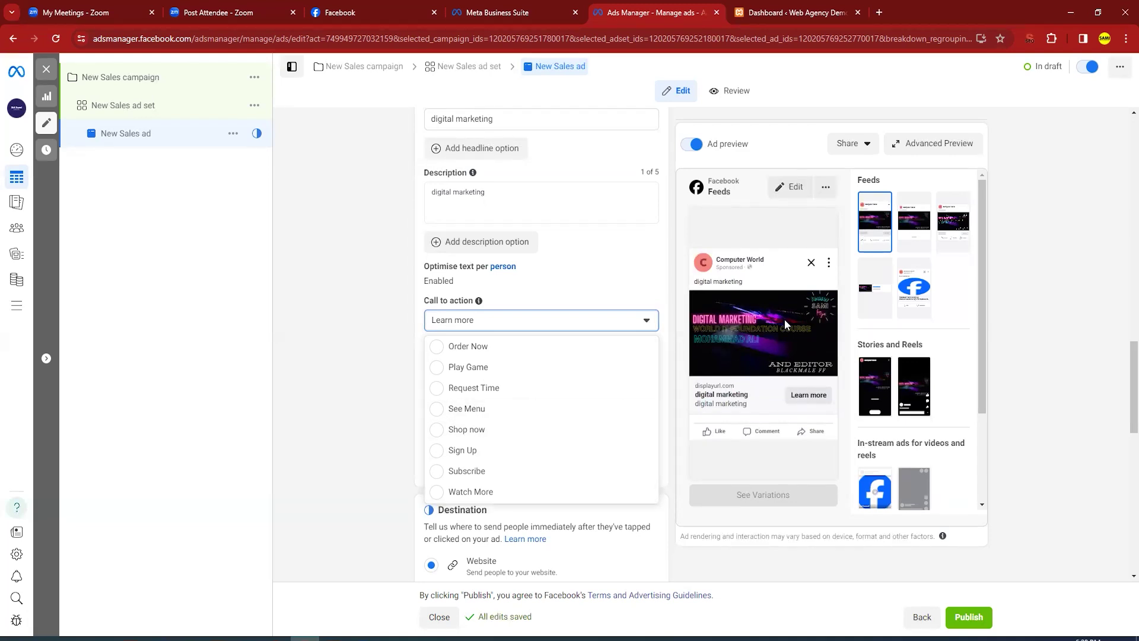
left_click(474, 430)
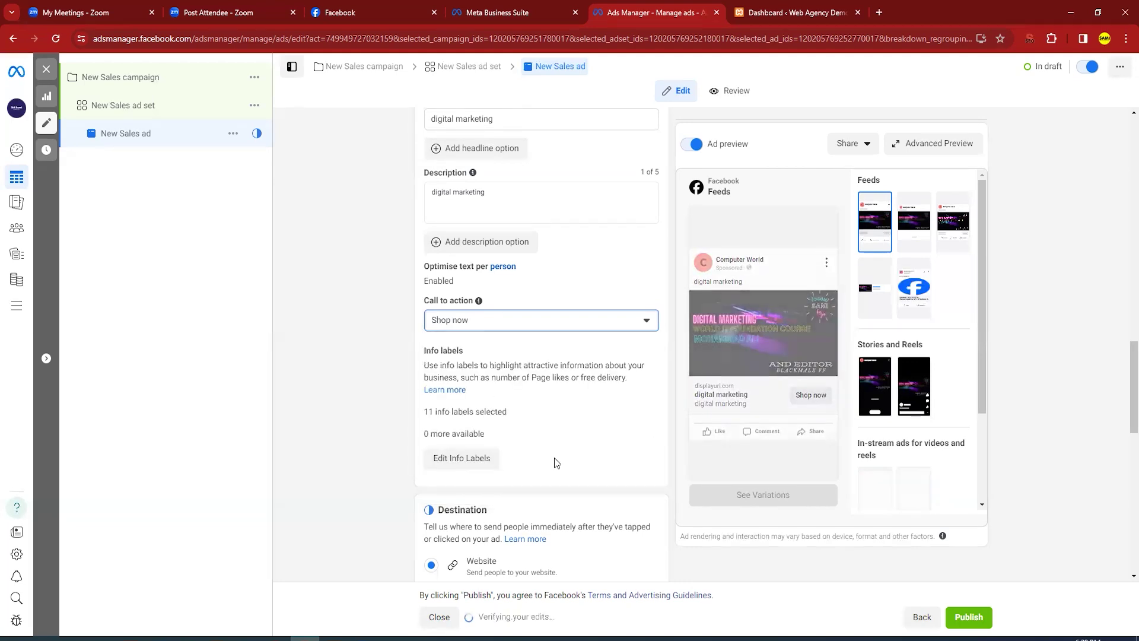
left_click(470, 460)
left_click(437, 243)
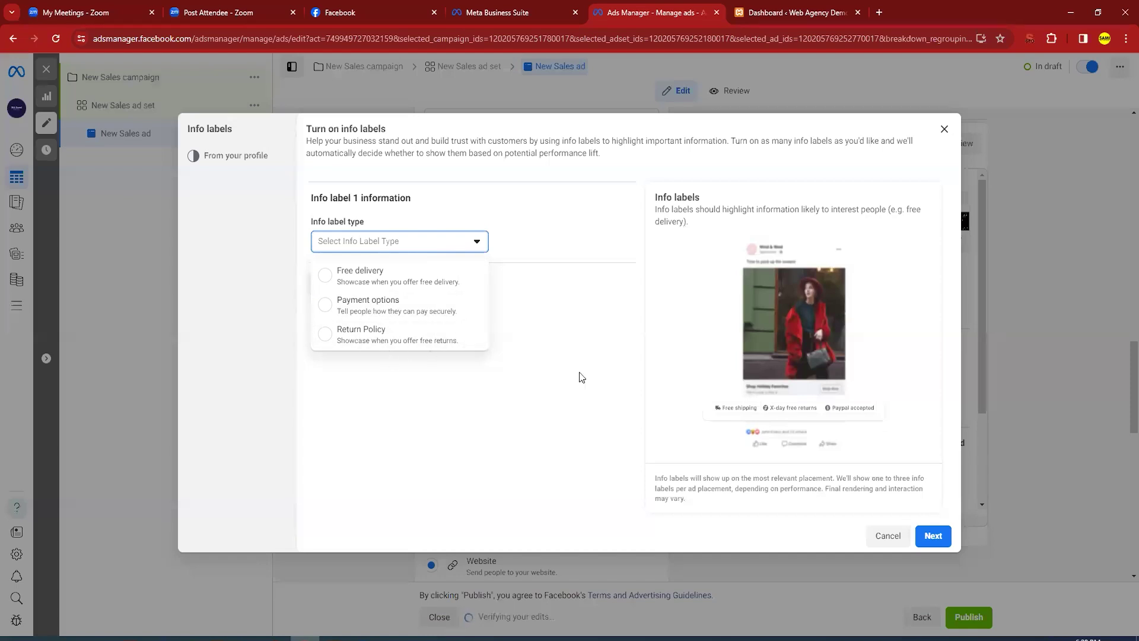
left_click(888, 535)
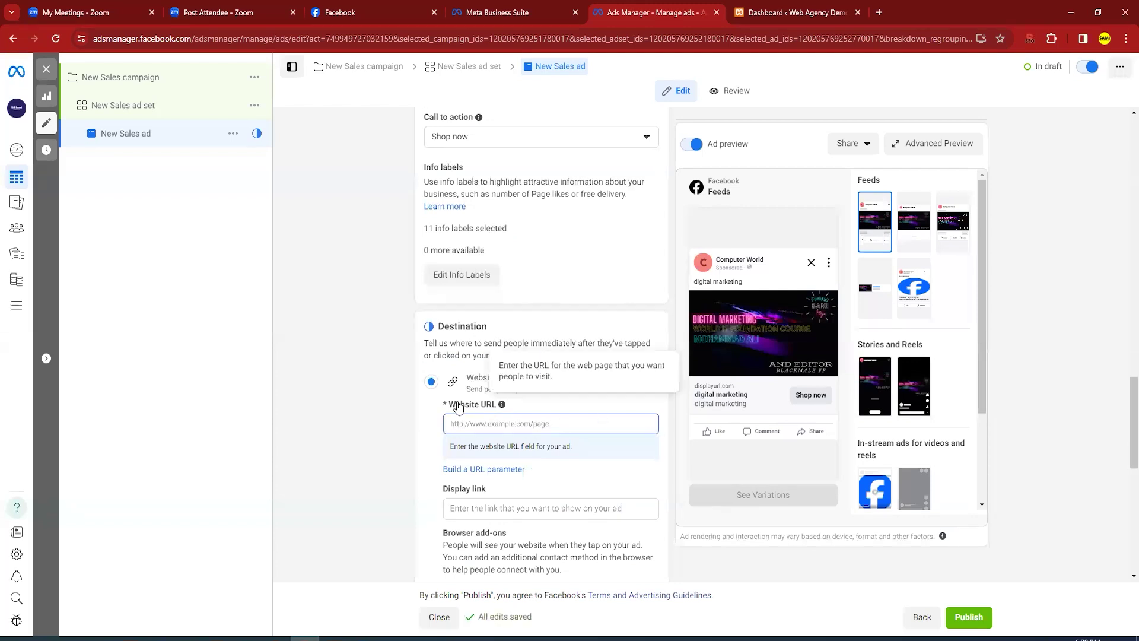
Choose Call as the browser add-on for the website destination and look through the phone country codes without choosing one.
left_click(561, 426)
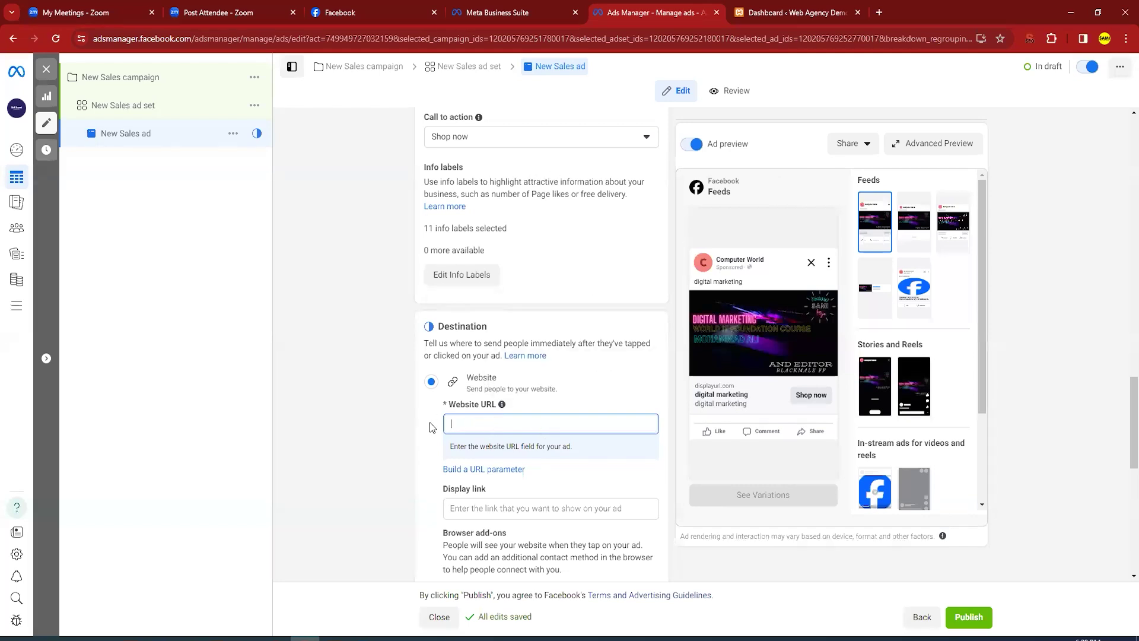
scroll(427, 471, "down", 3)
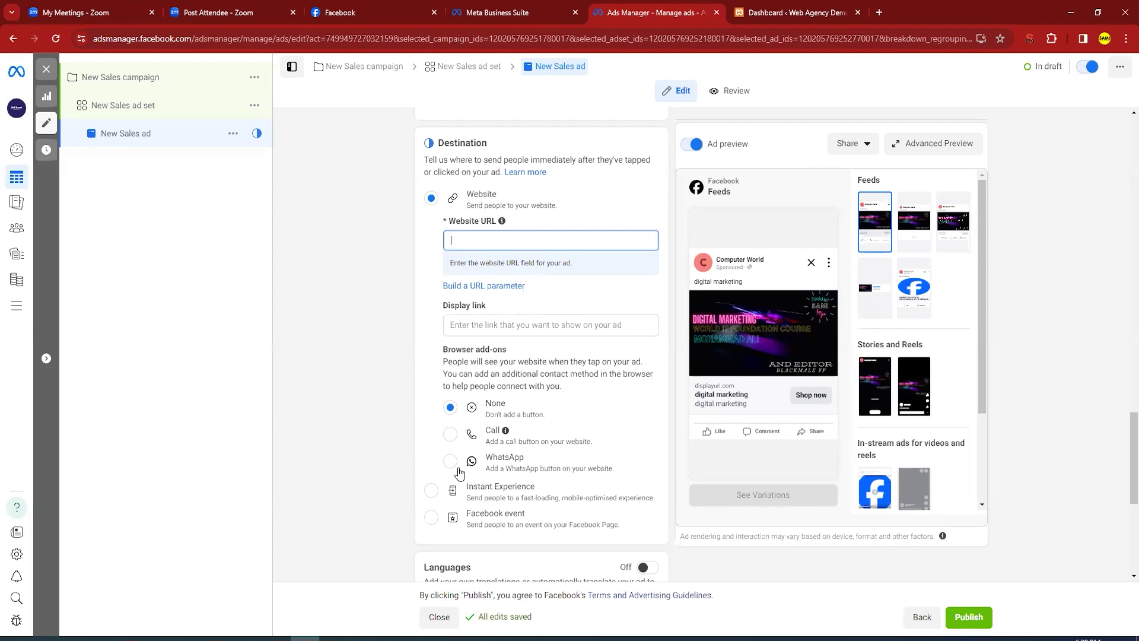
left_click(450, 434)
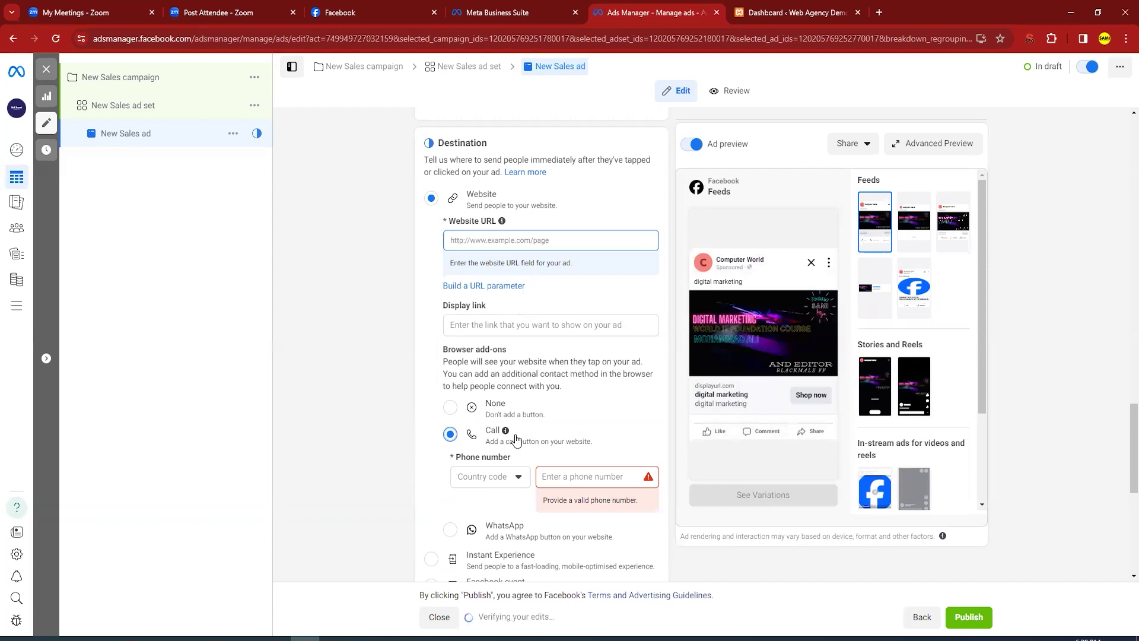
left_click(489, 476)
scroll(493, 421, "down", 10)
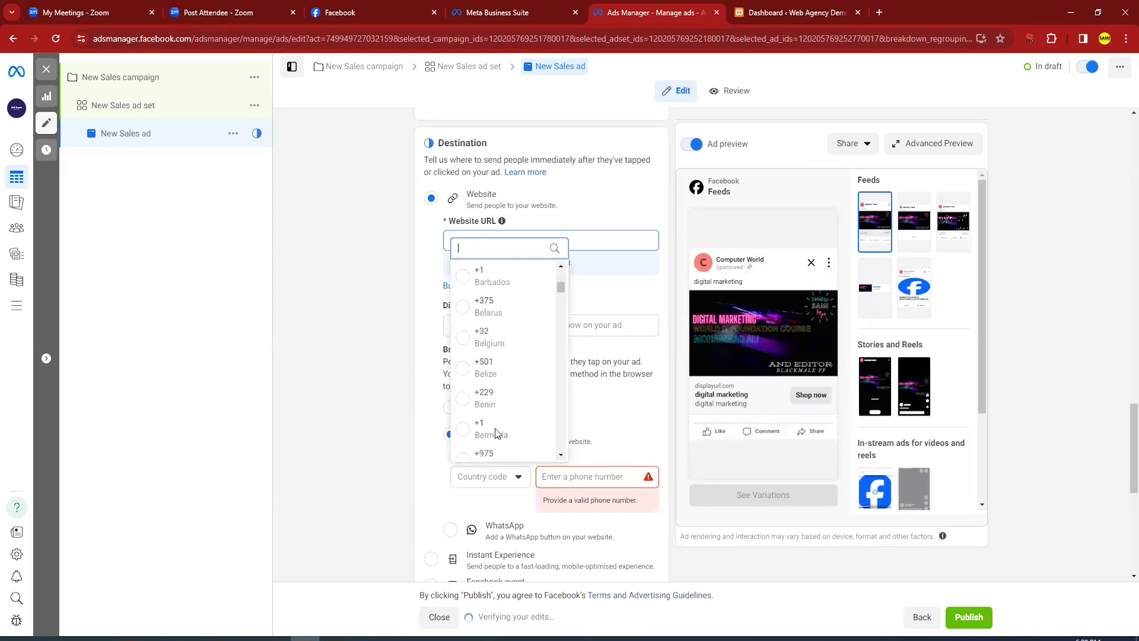
left_click(523, 479)
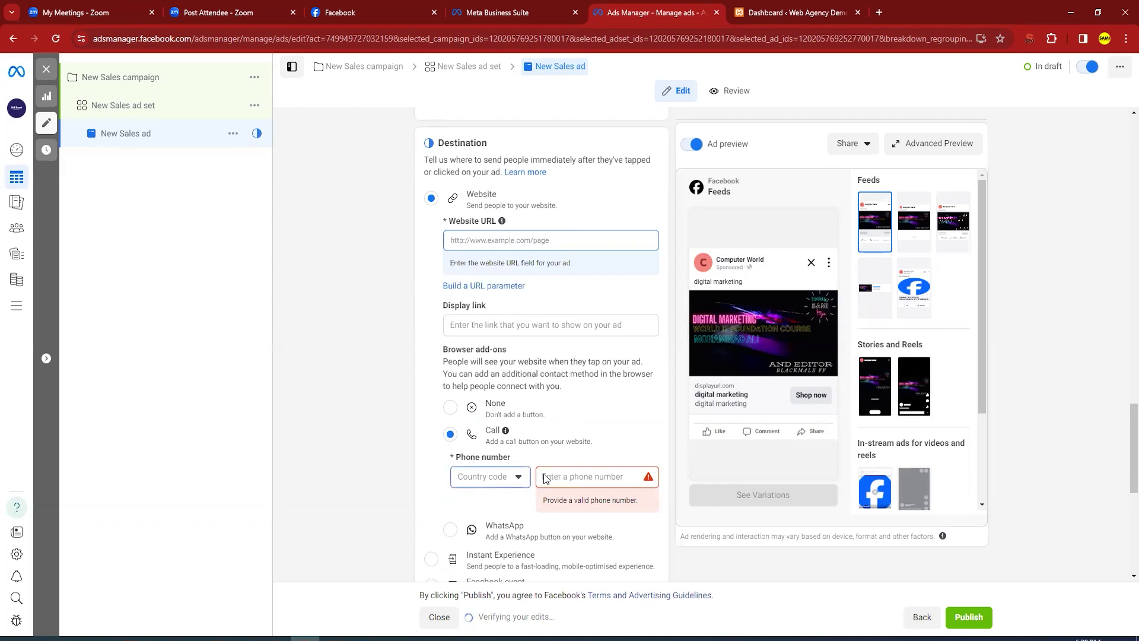
scroll(579, 479, "down", 3)
scroll(537, 457, "down", 4)
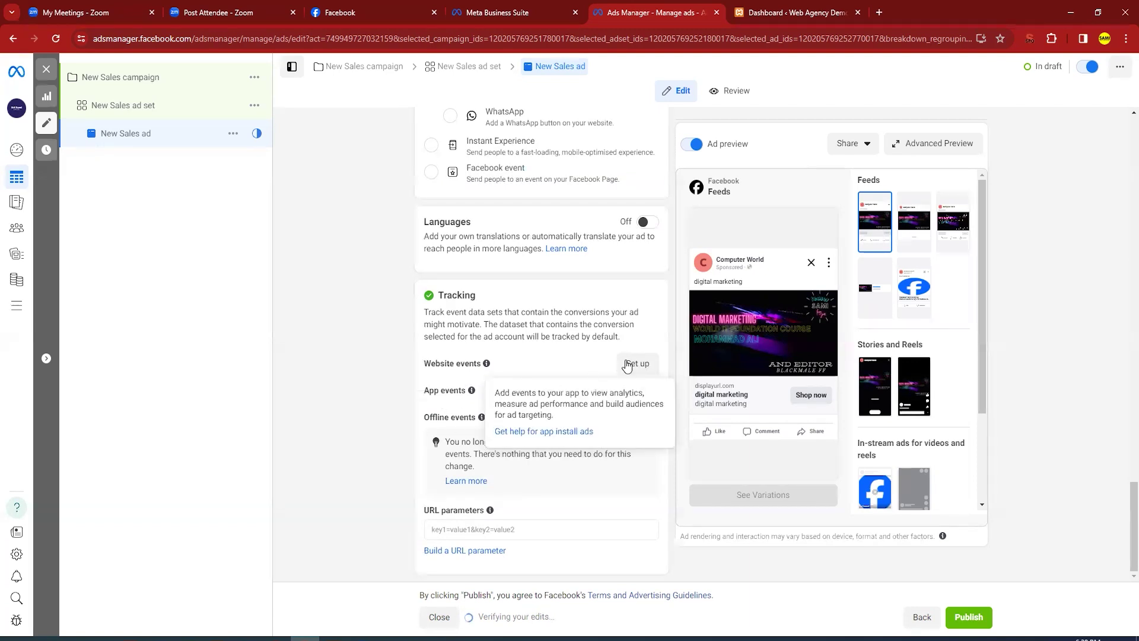
left_click(641, 367)
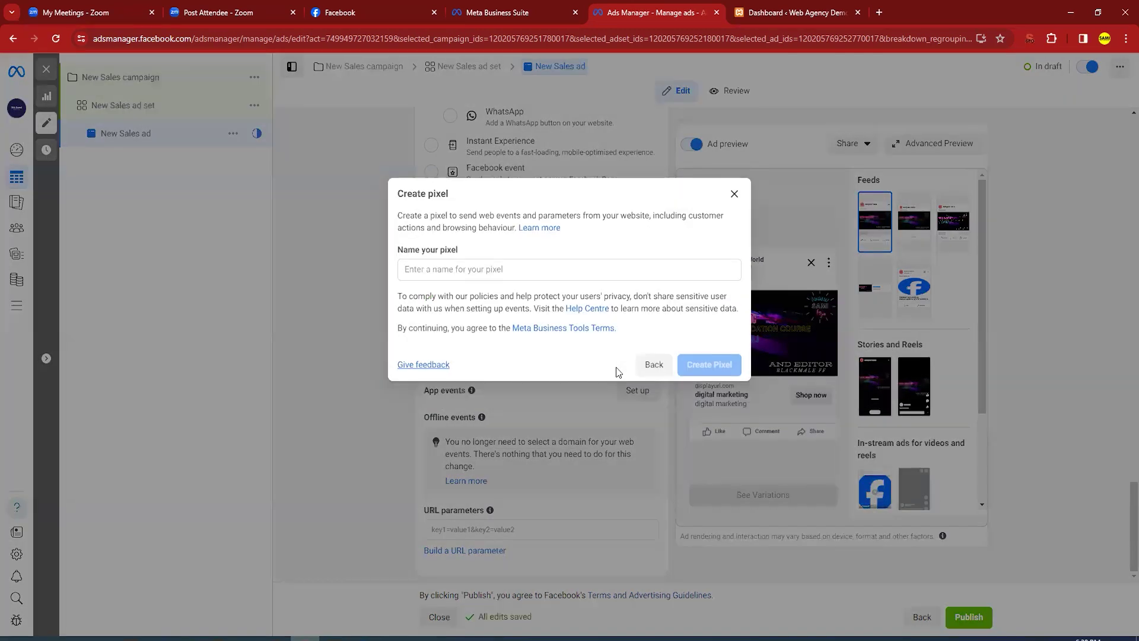
left_click(468, 269)
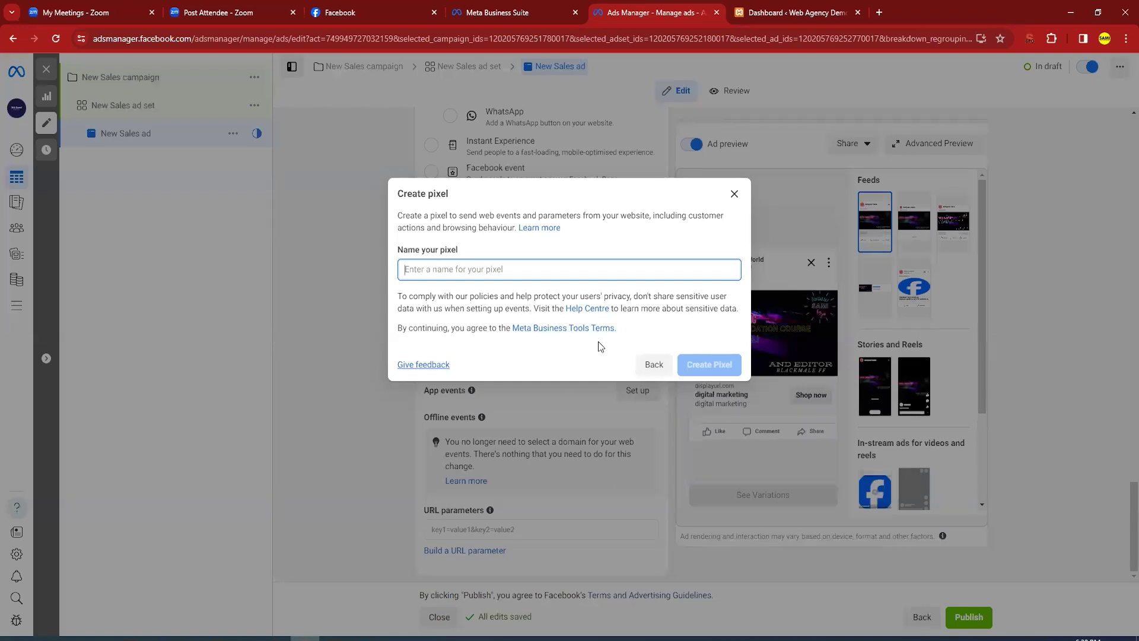
left_click(652, 365)
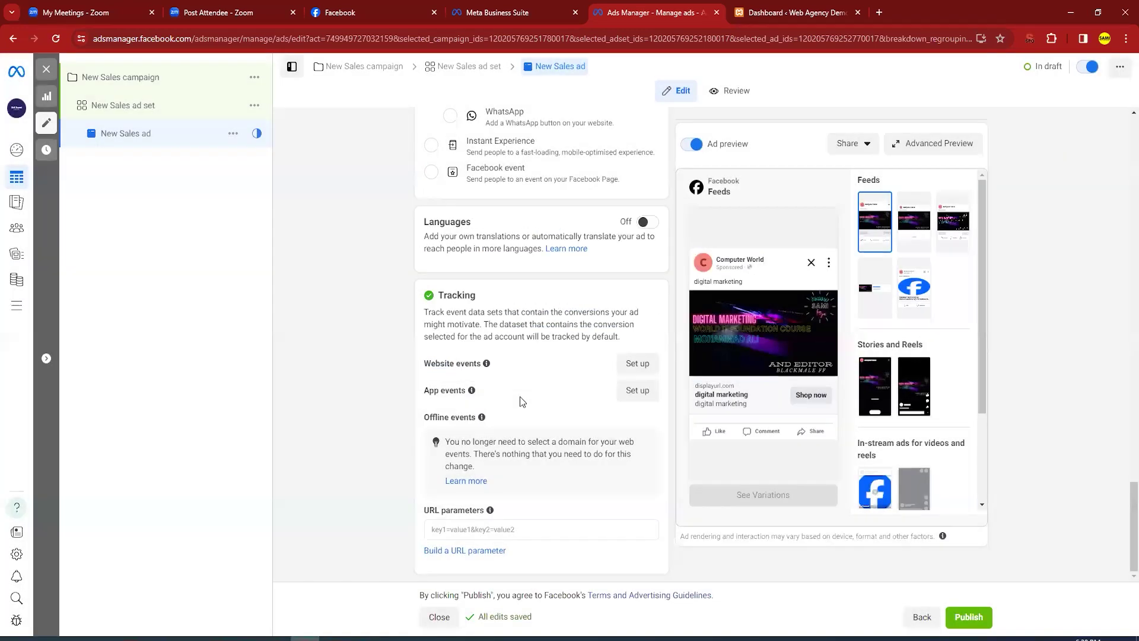